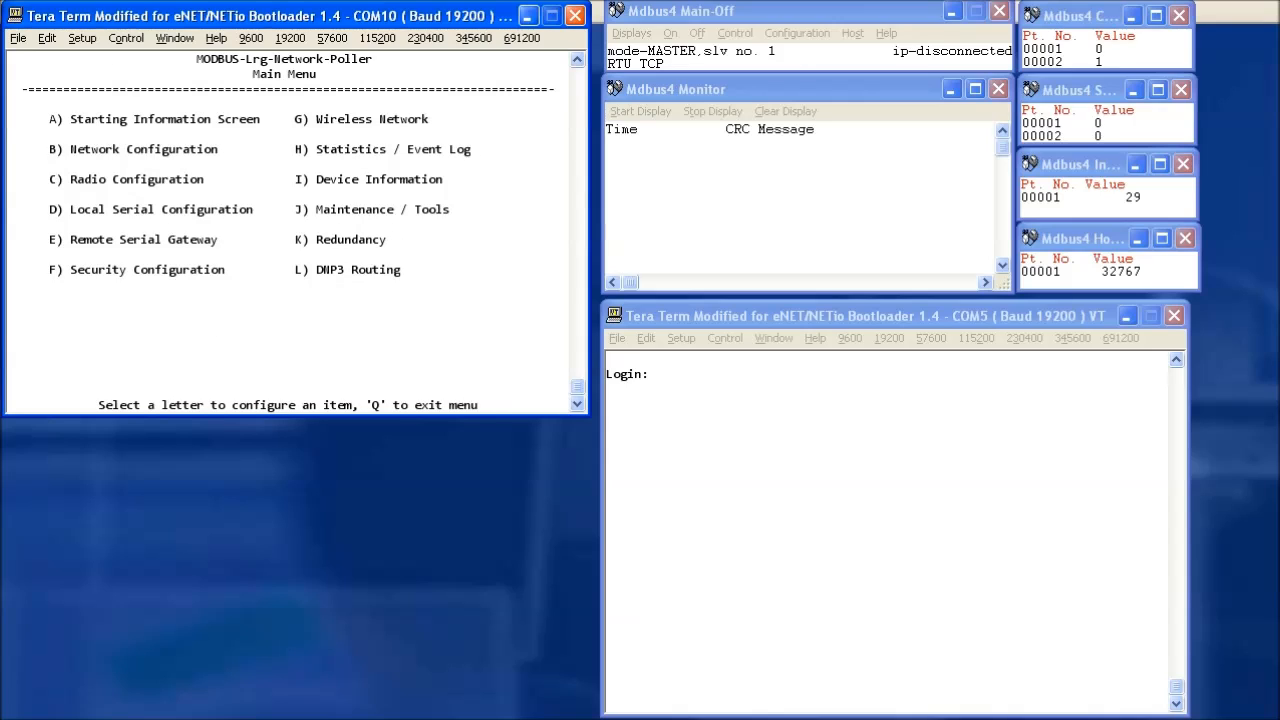
List the poller's three associated remotes in its Remote Database, then log into the NETio on COM5.
key("g")
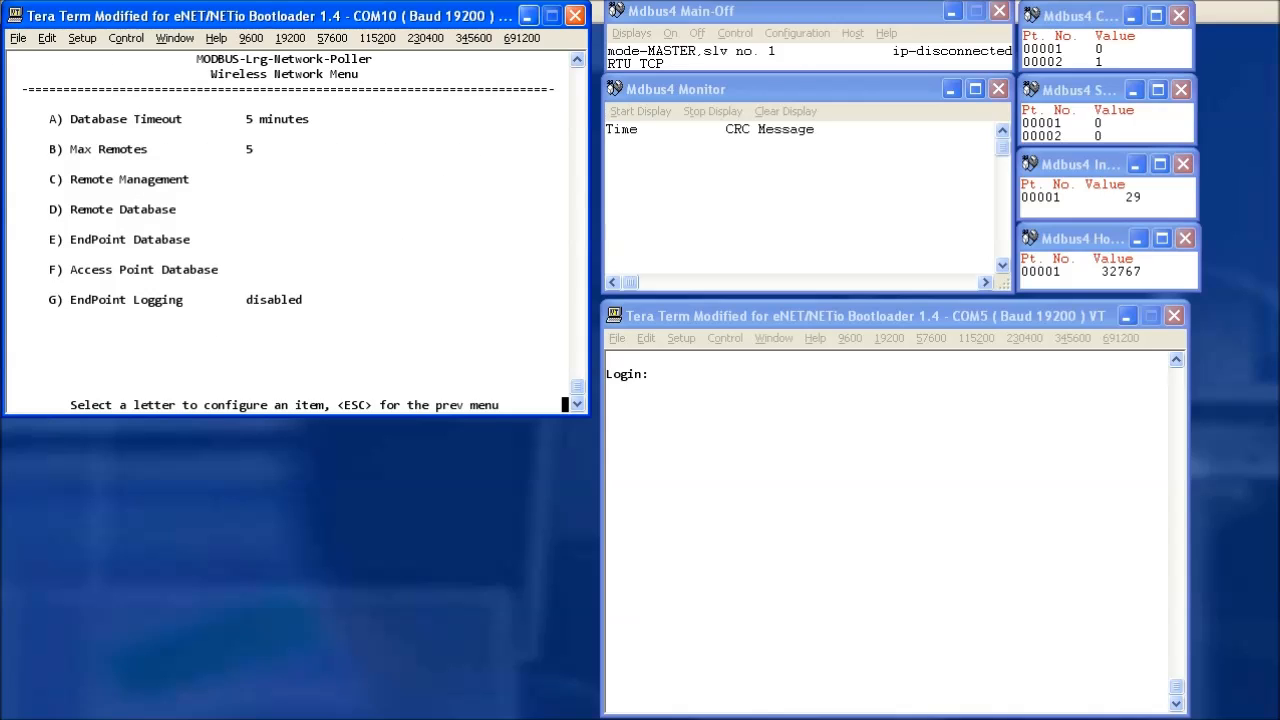
key("d")
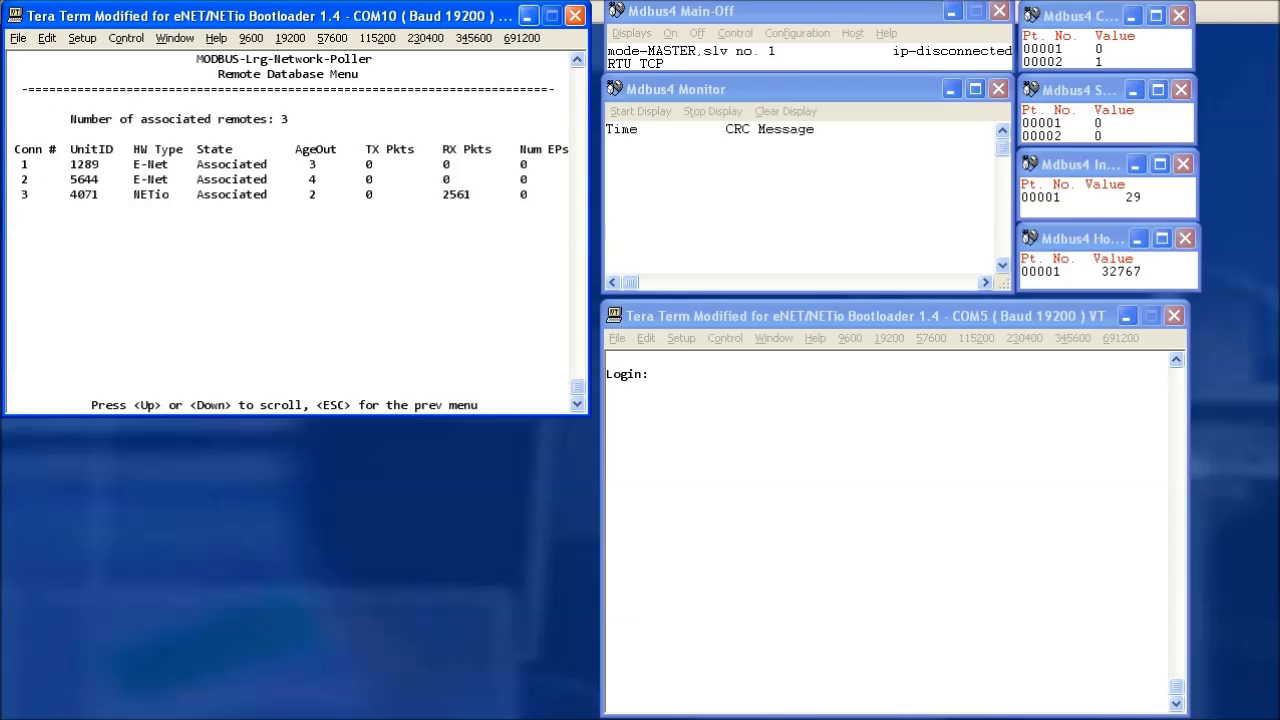
left_click(878, 315)
type("admin")
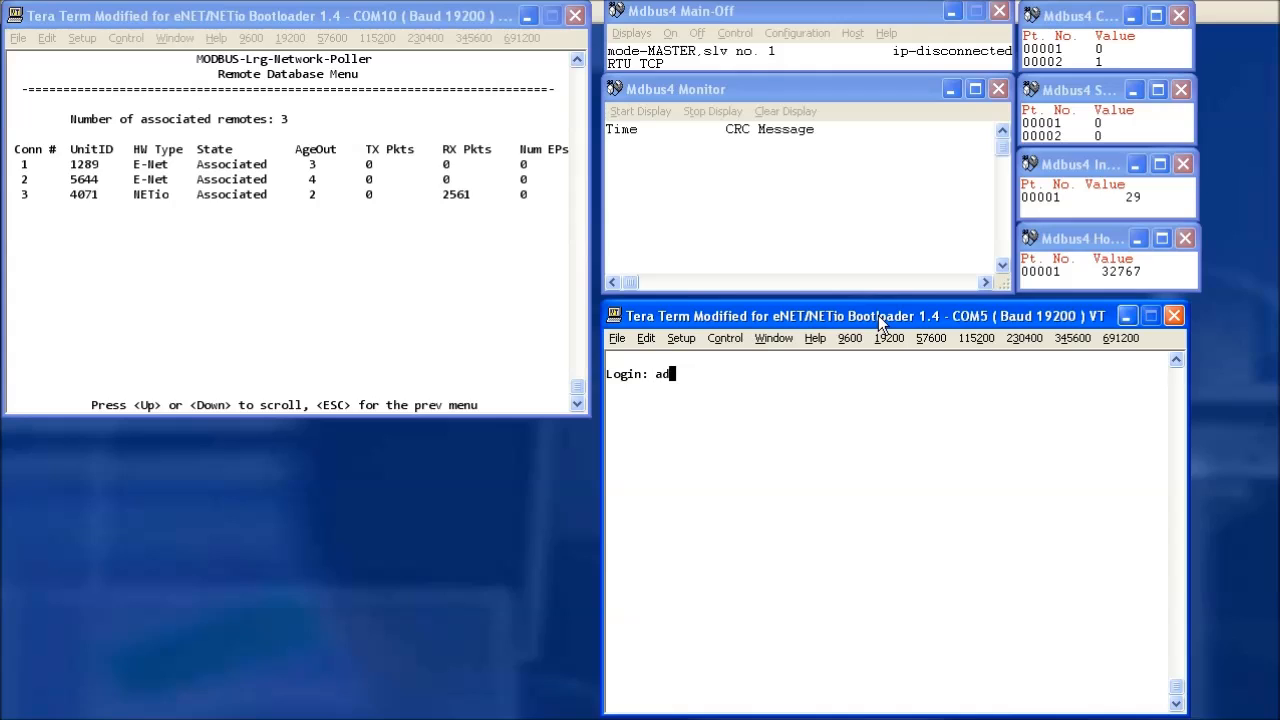
key("Return")
type("*****")
key("Return")
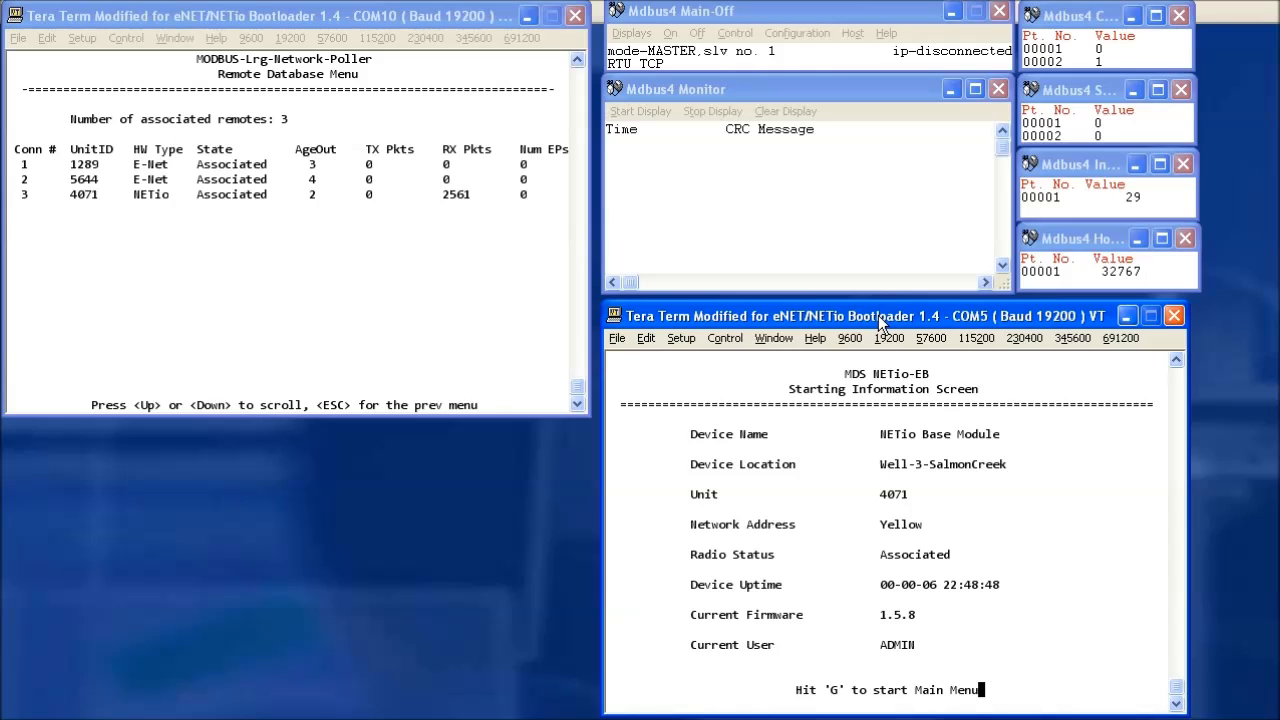
Go to the NETio's entraNET Basic Configuration menu through its wireless configuration.
key("g")
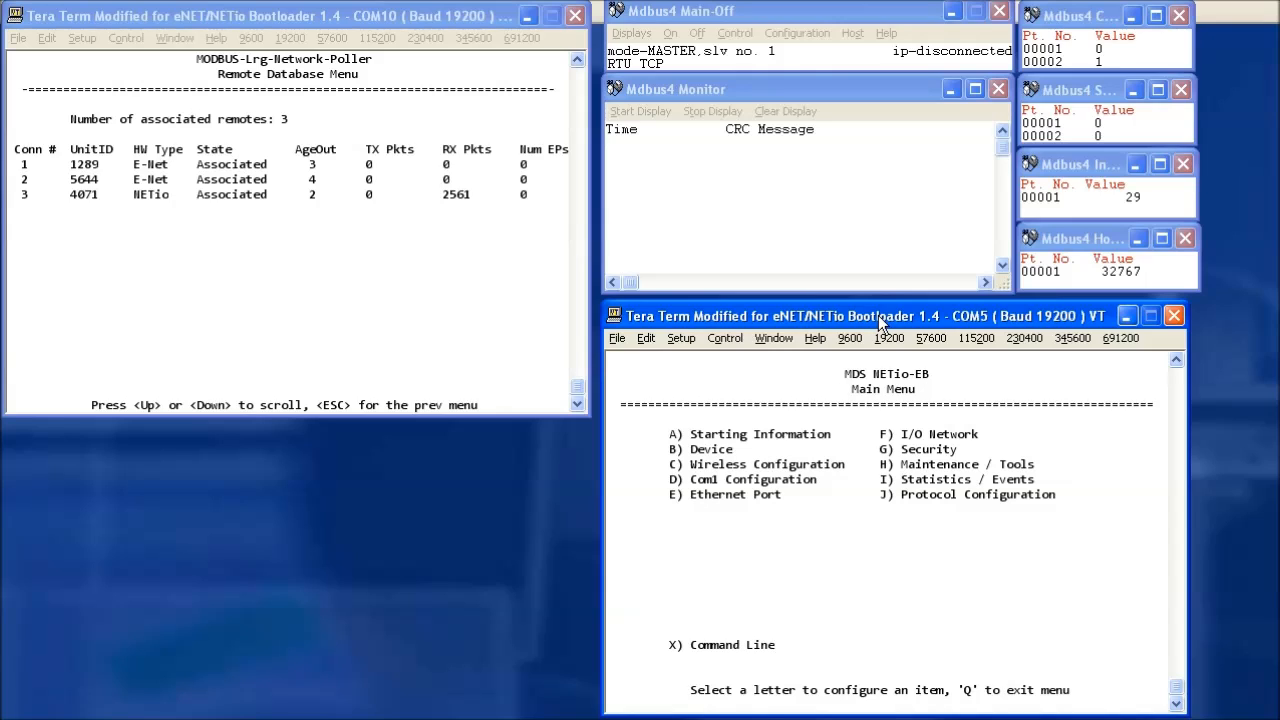
key("c")
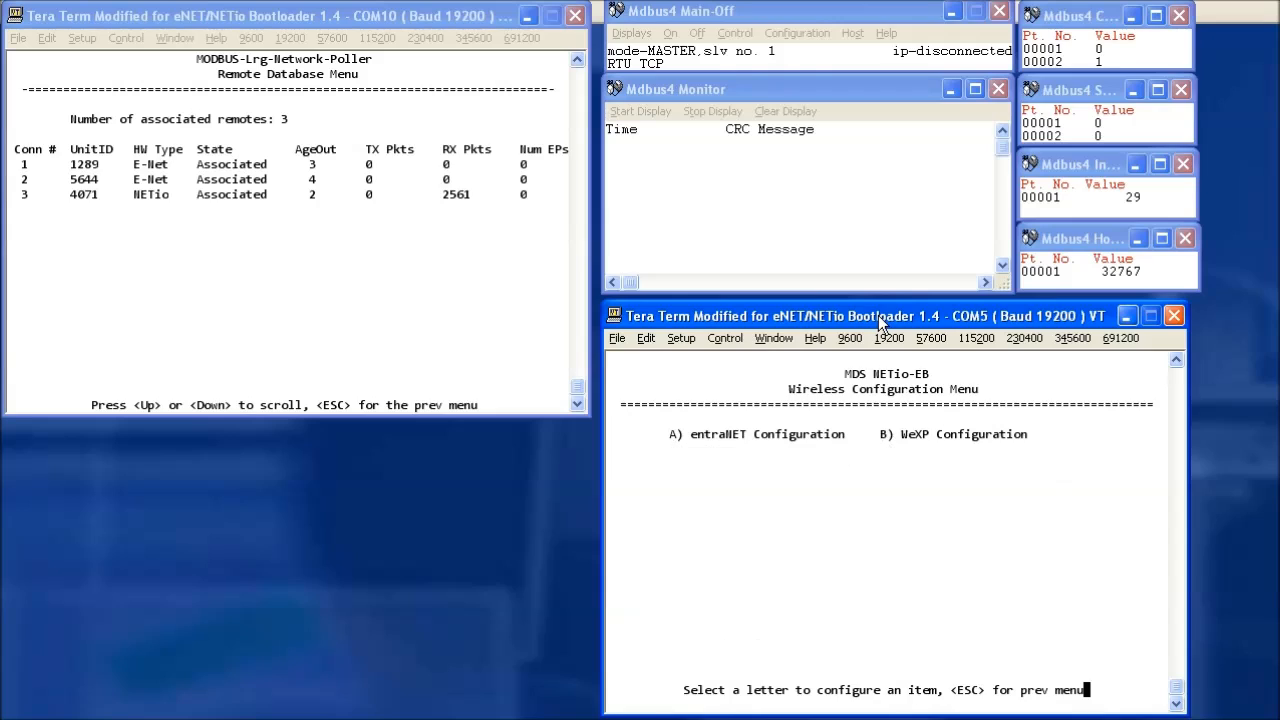
key("a")
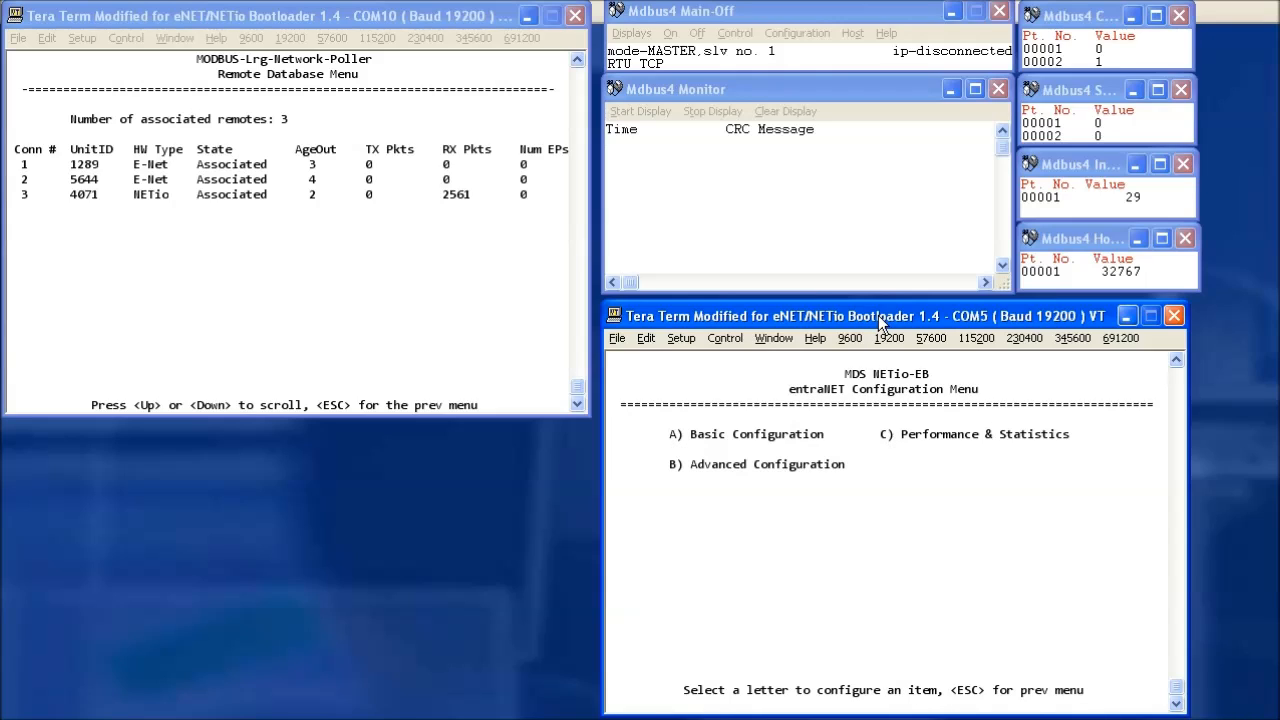
key("a")
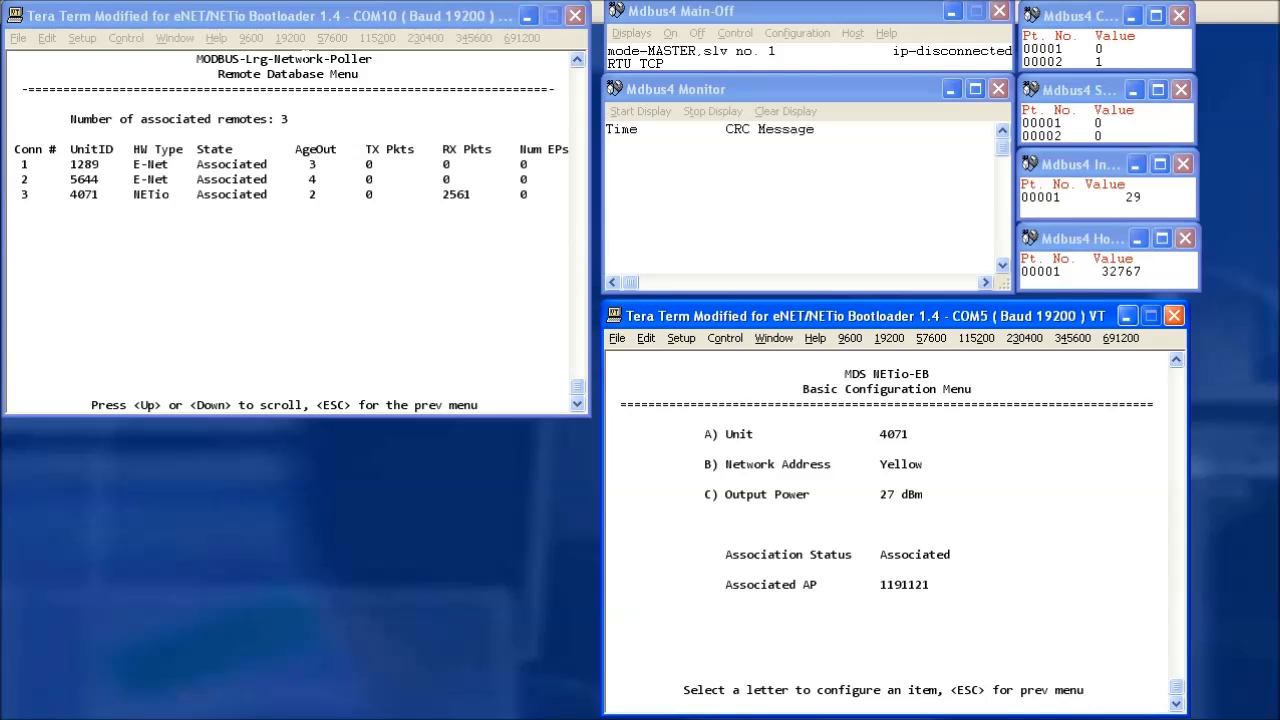
View the COM10 poller's Starting Information Screen, then return it to its Main Menu.
left_click(305, 16)
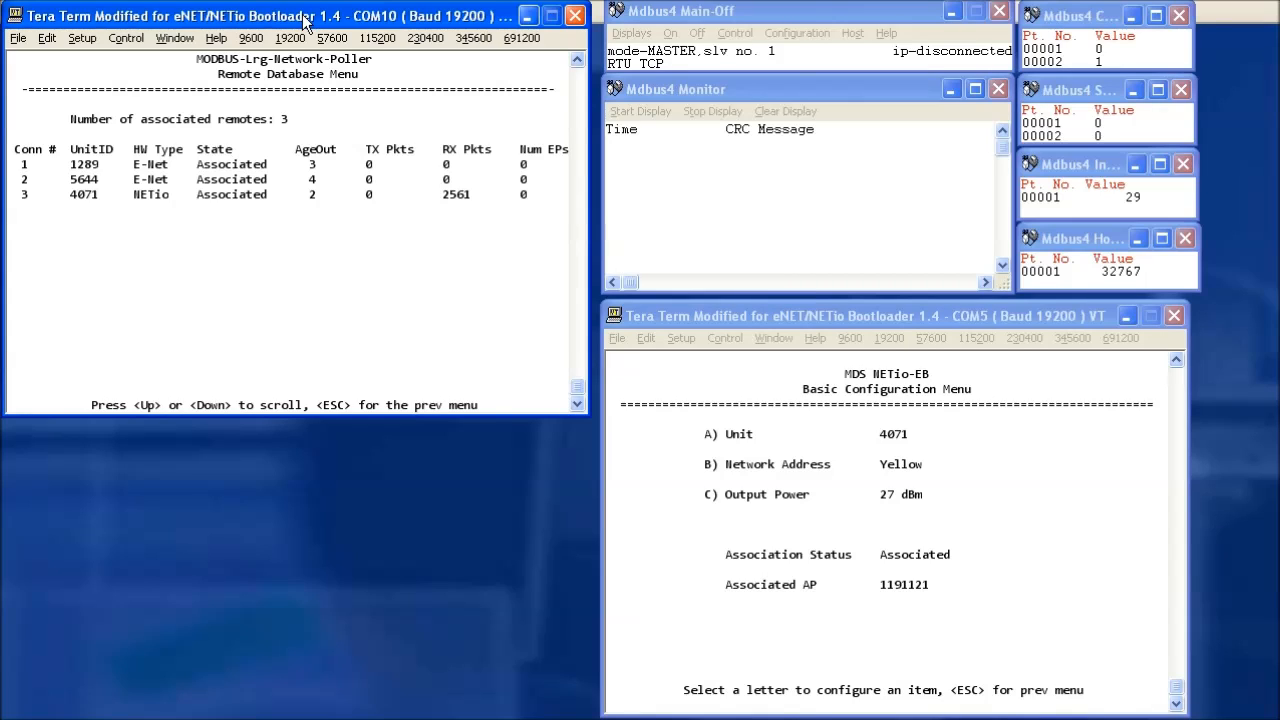
key("Escape")
key("Escape")
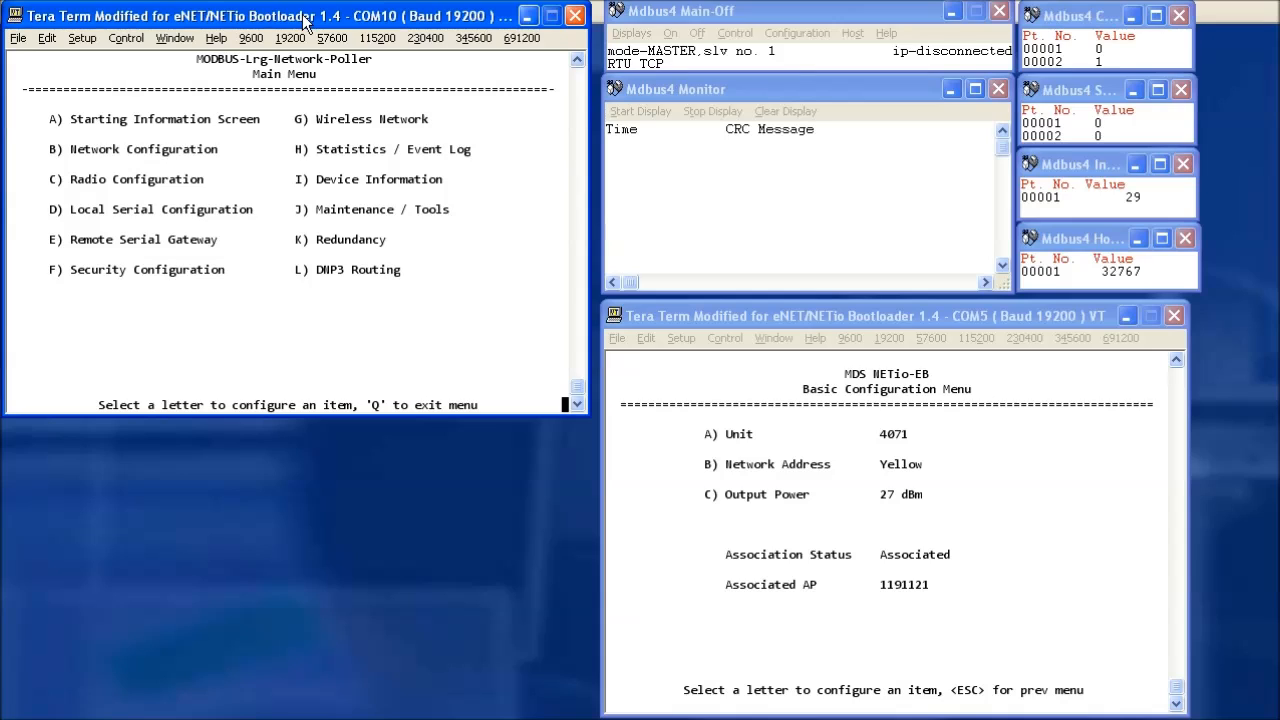
key("a")
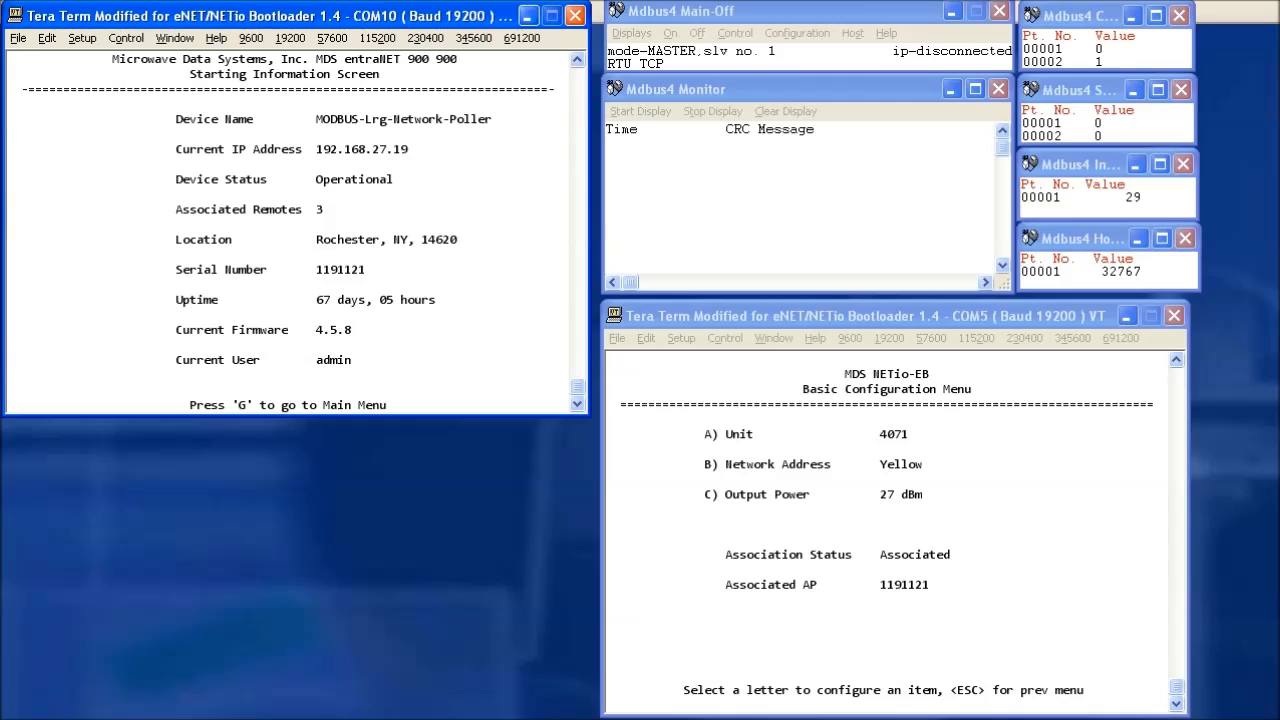
key("g")
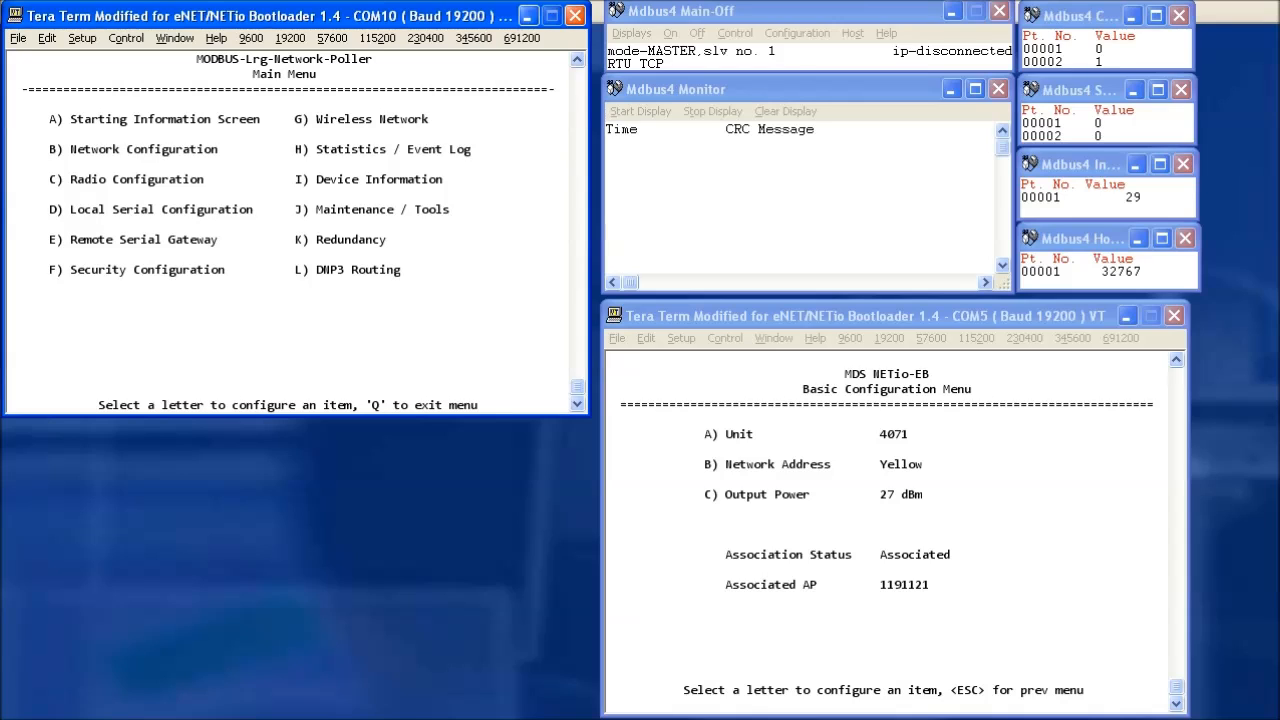
Check the RSG entries, then start the remote serial wizard with TCP Modbus and a 2000 ms timeout.
key("e")
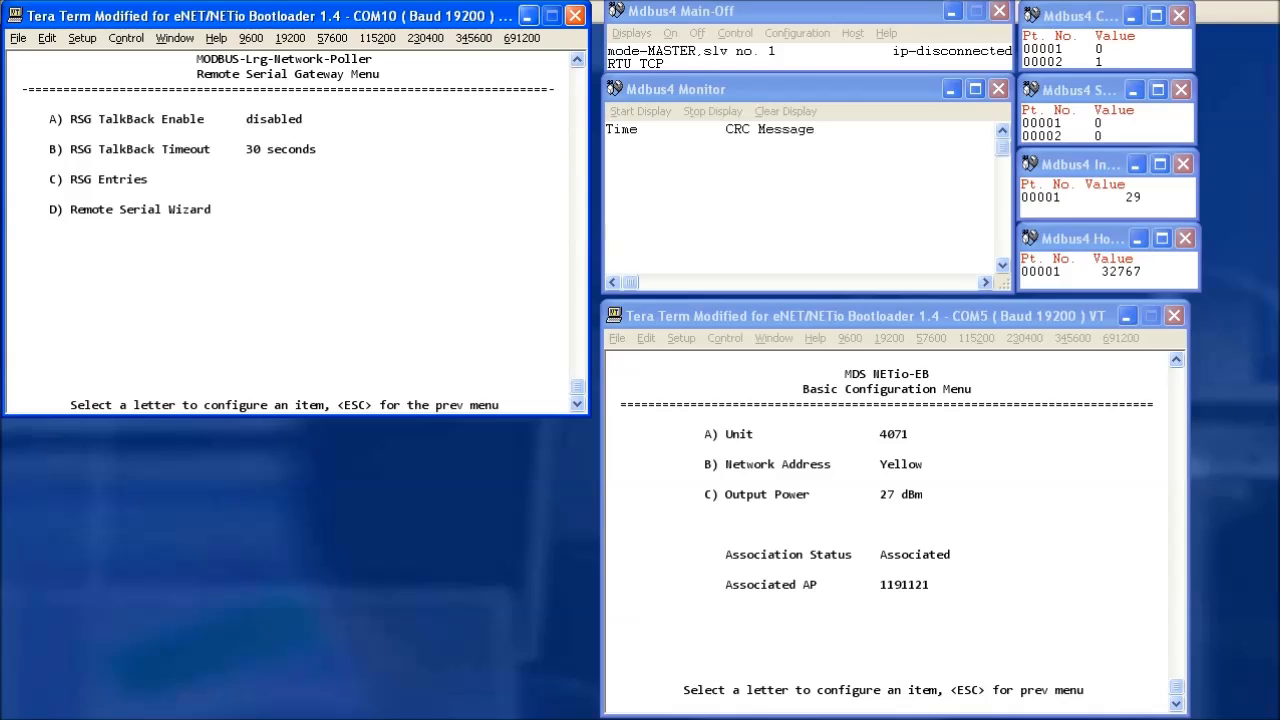
key("c")
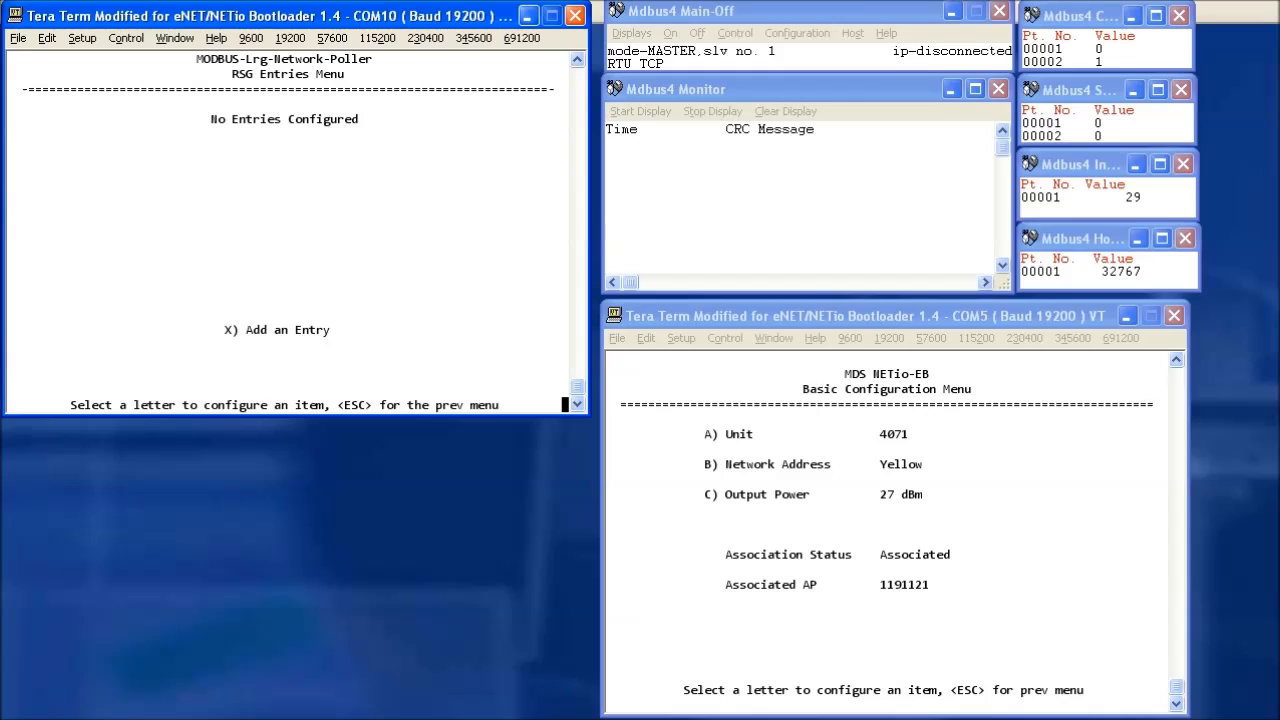
key("Escape")
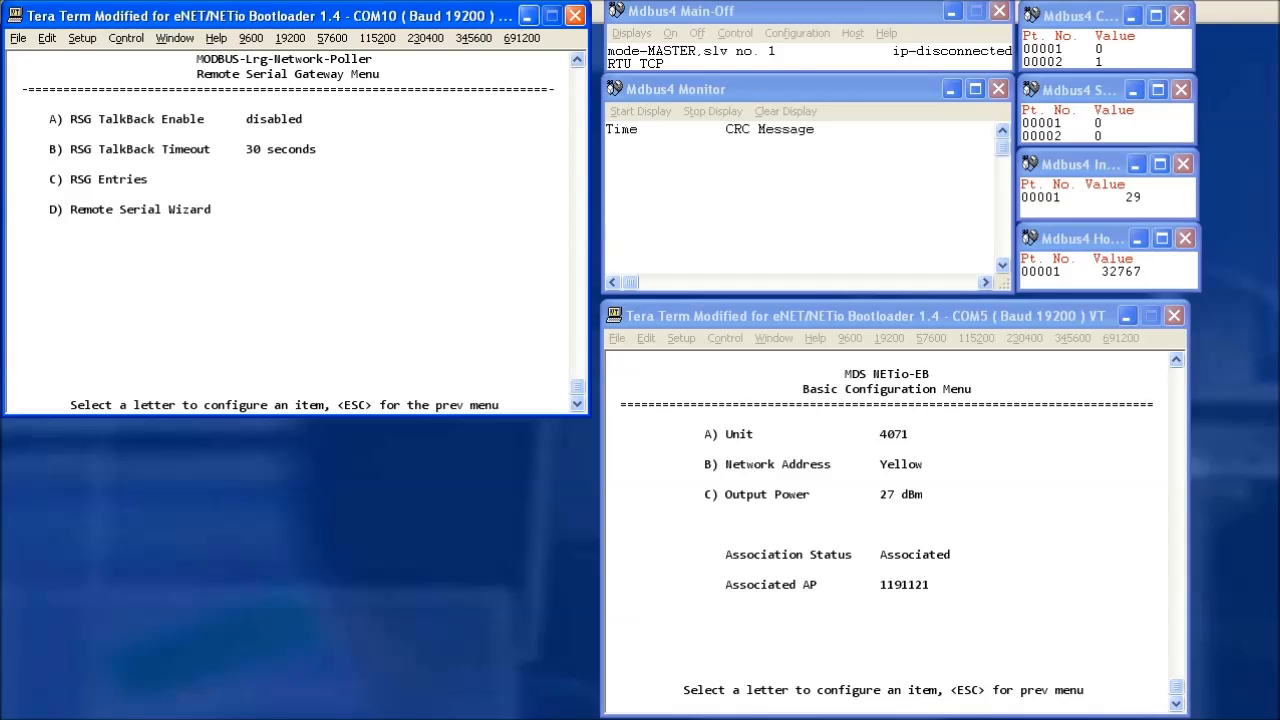
key("d")
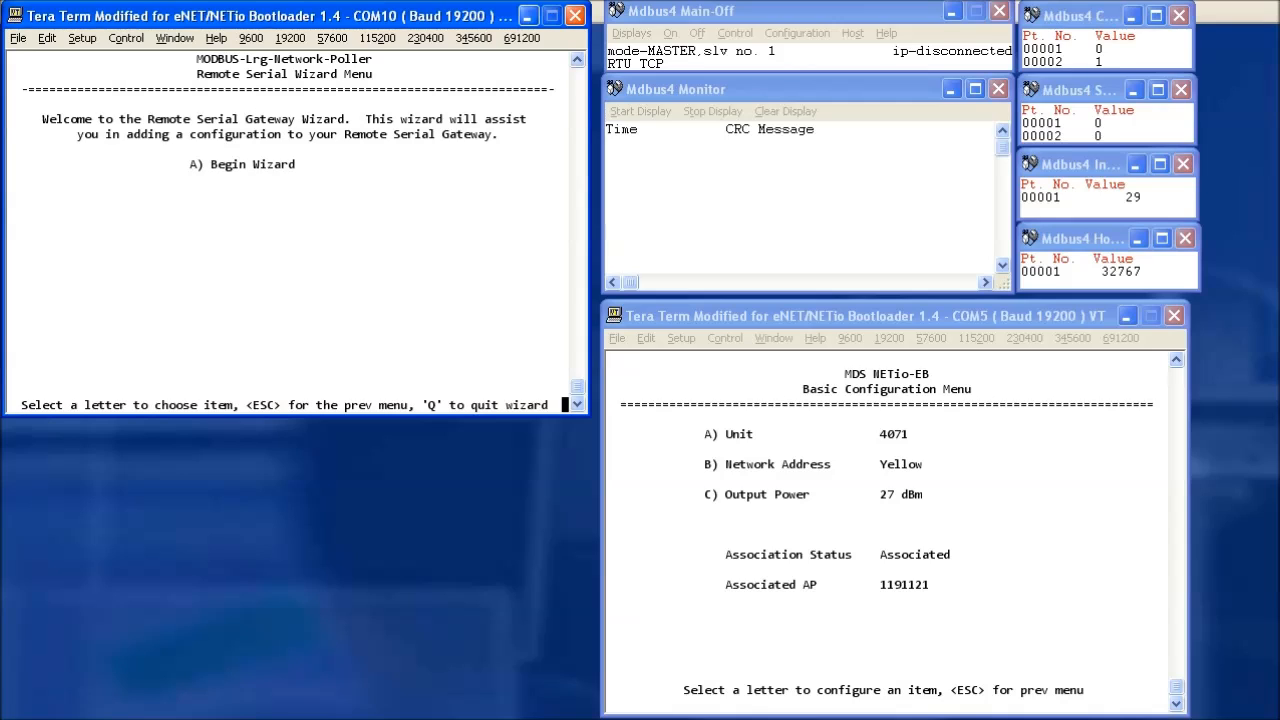
key("a")
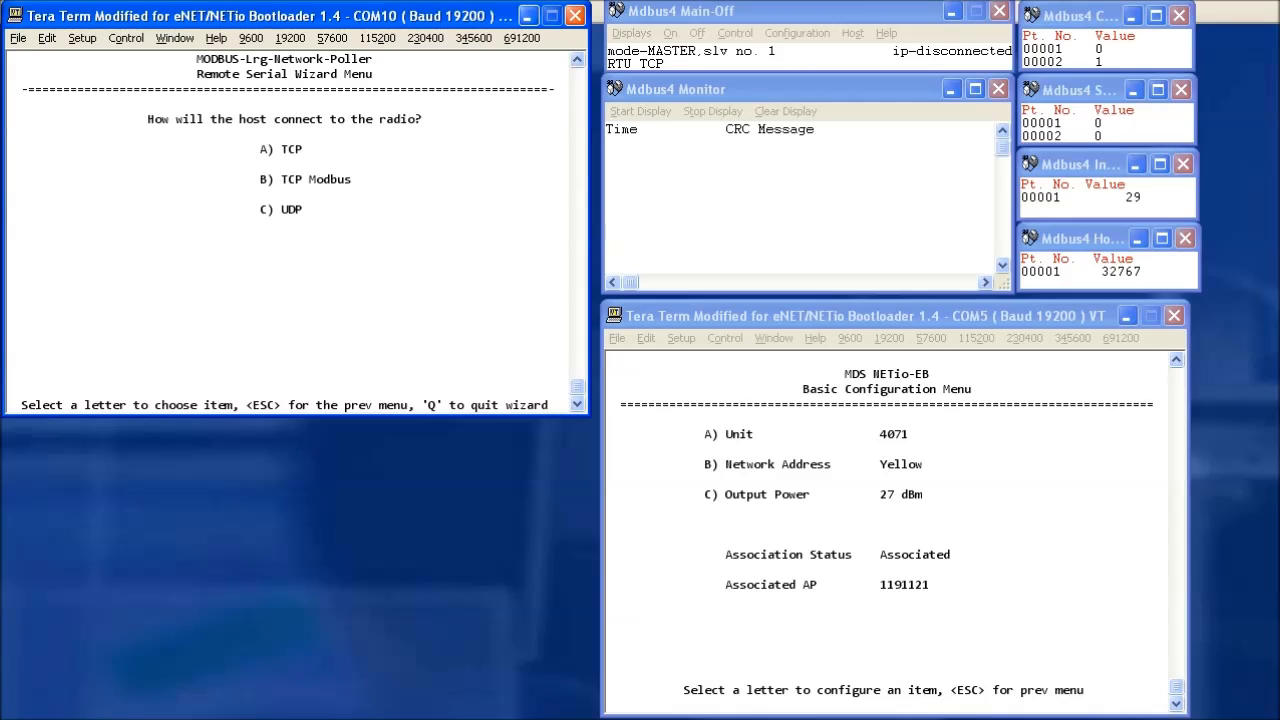
key("b")
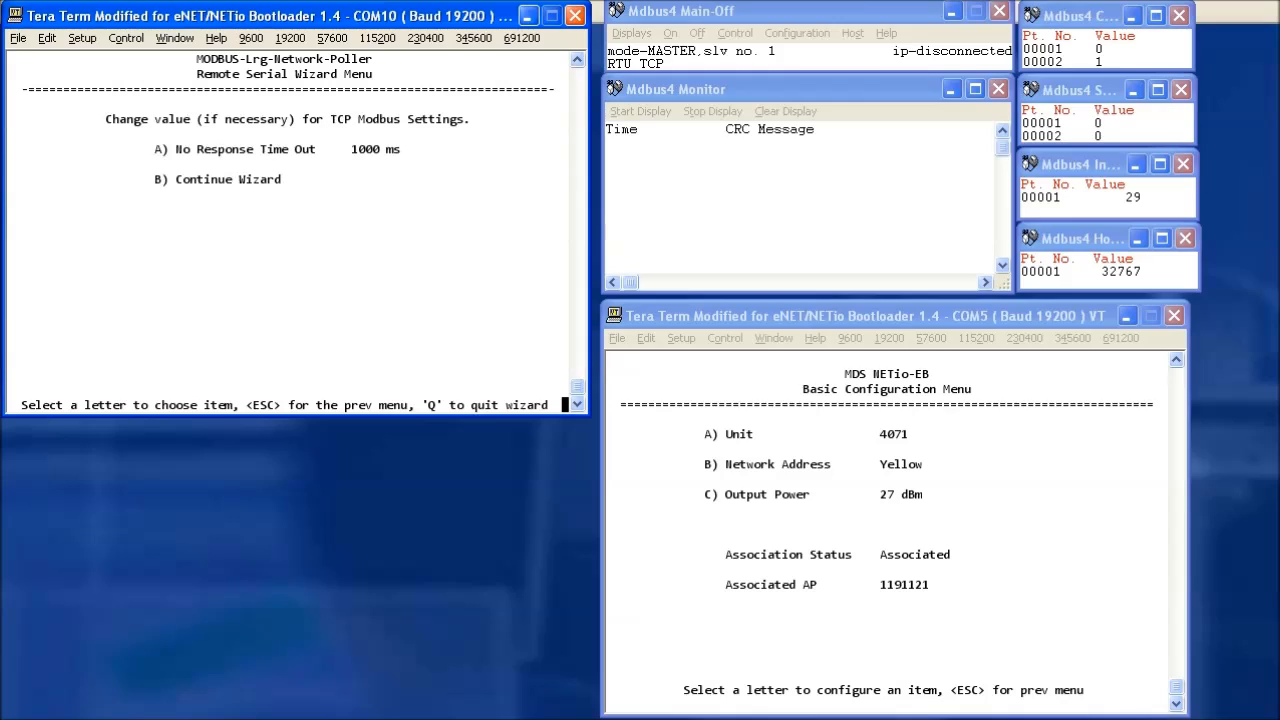
type("a2000")
key("Return")
Keep Modbus port 502, broadcast to all remotes, choose MODBUS RTU, and commit the wizard.
key("b")
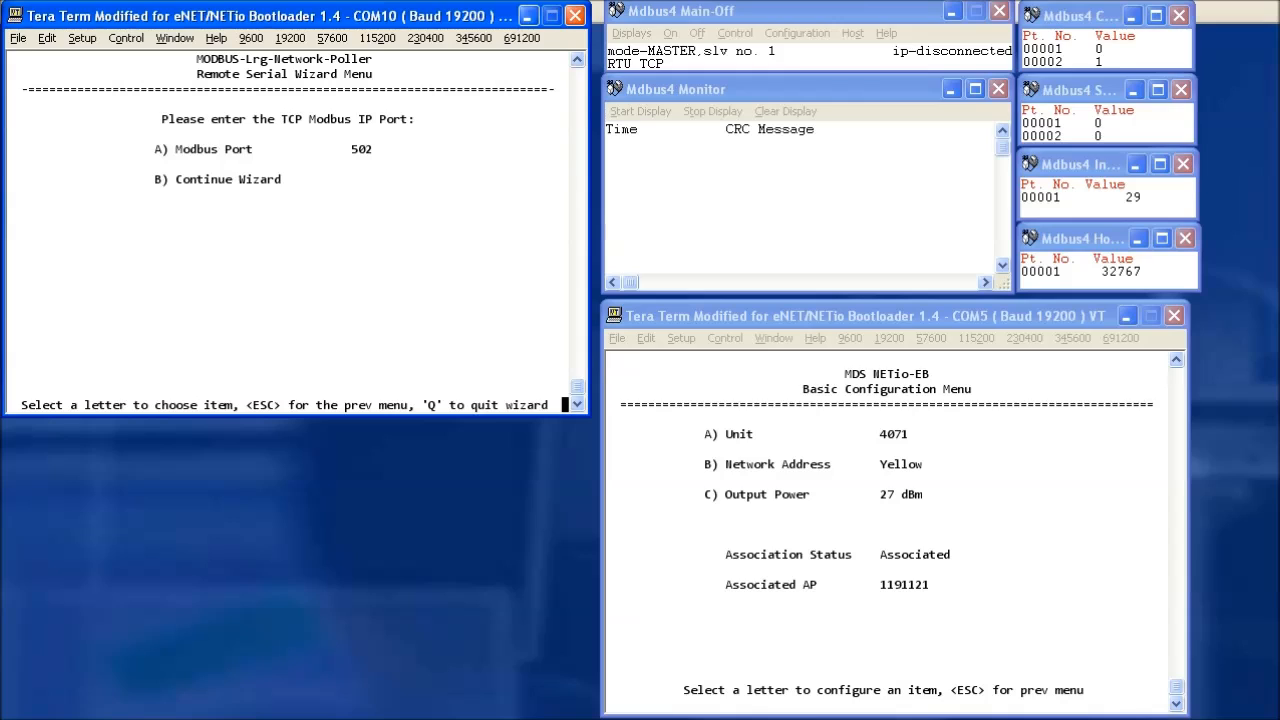
key("b")
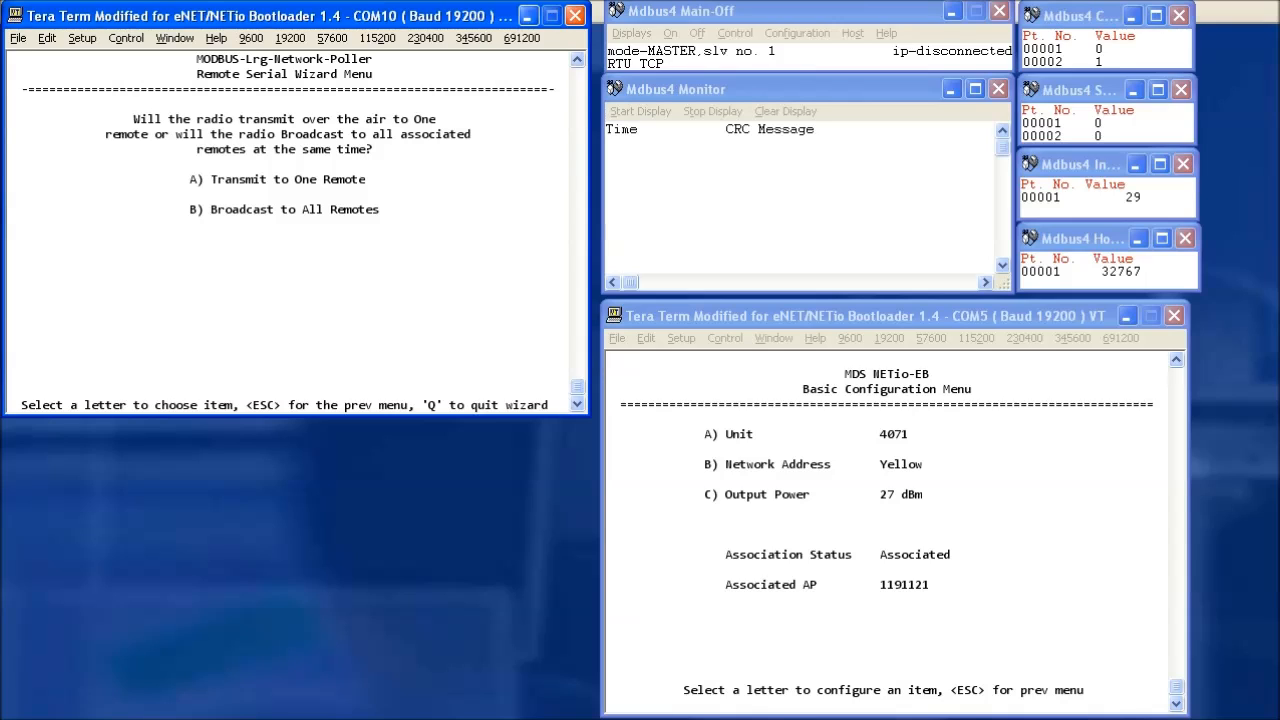
key("a")
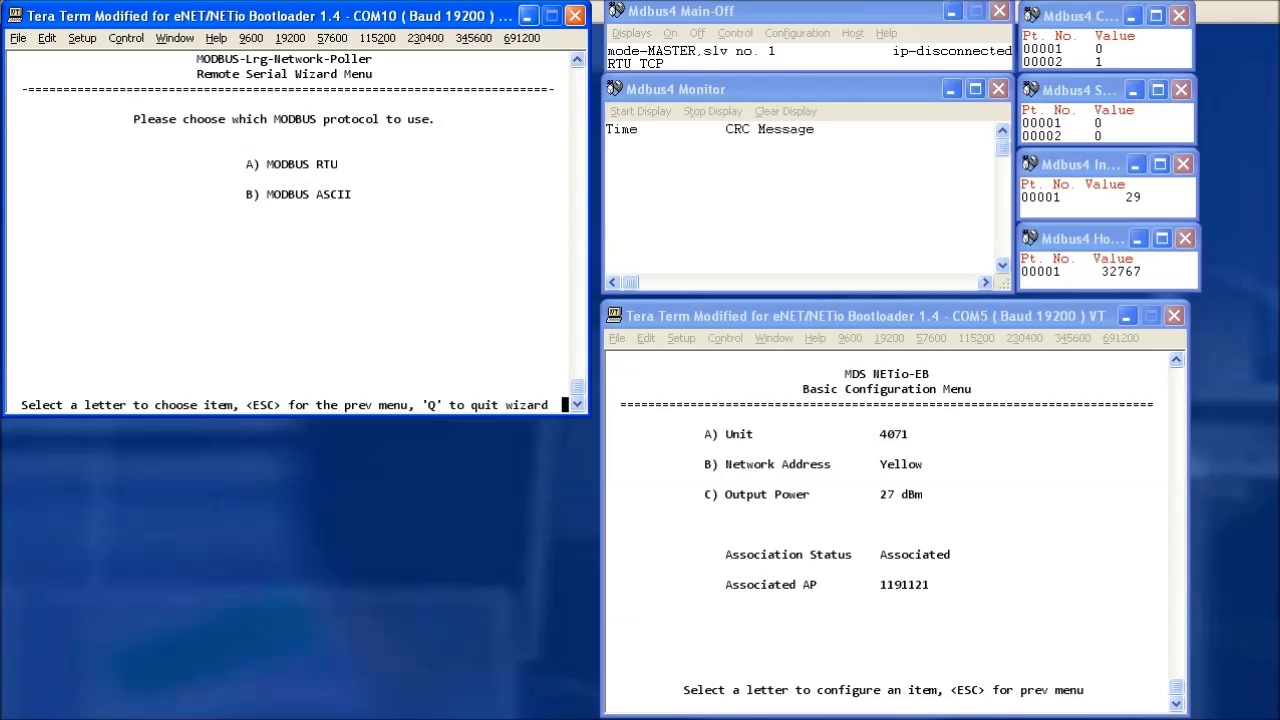
key("a")
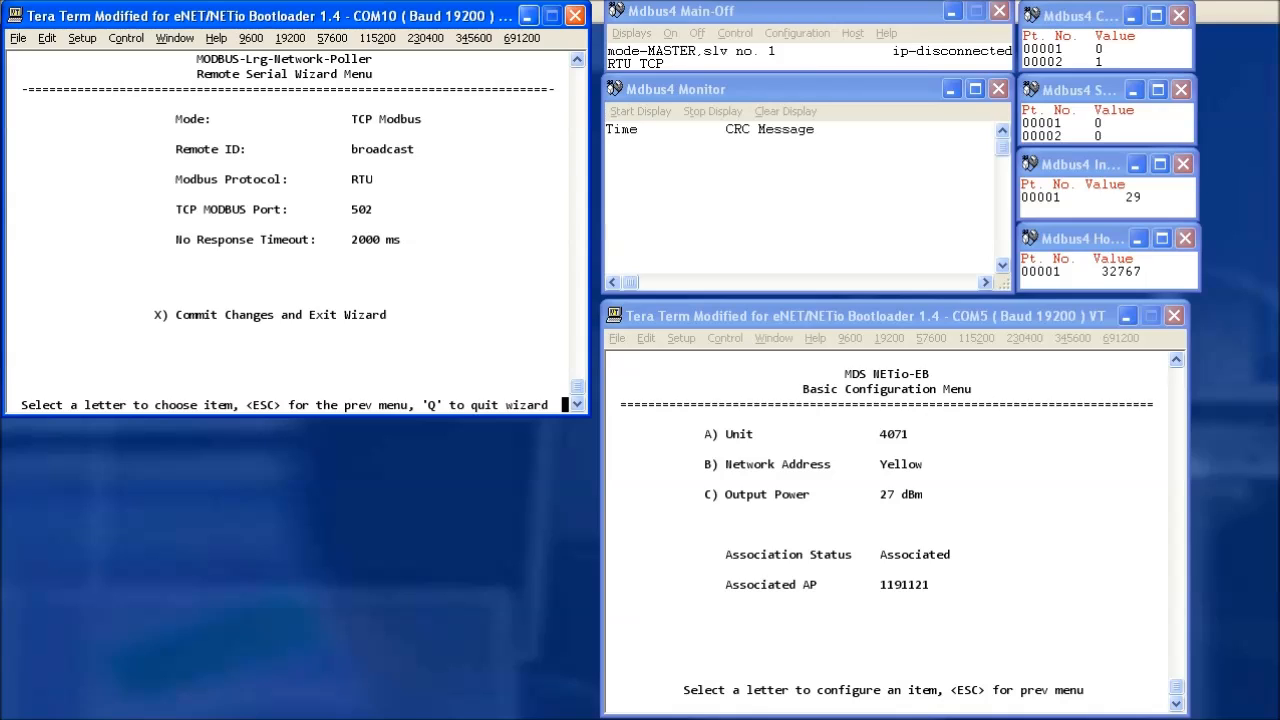
key("x")
type("y")
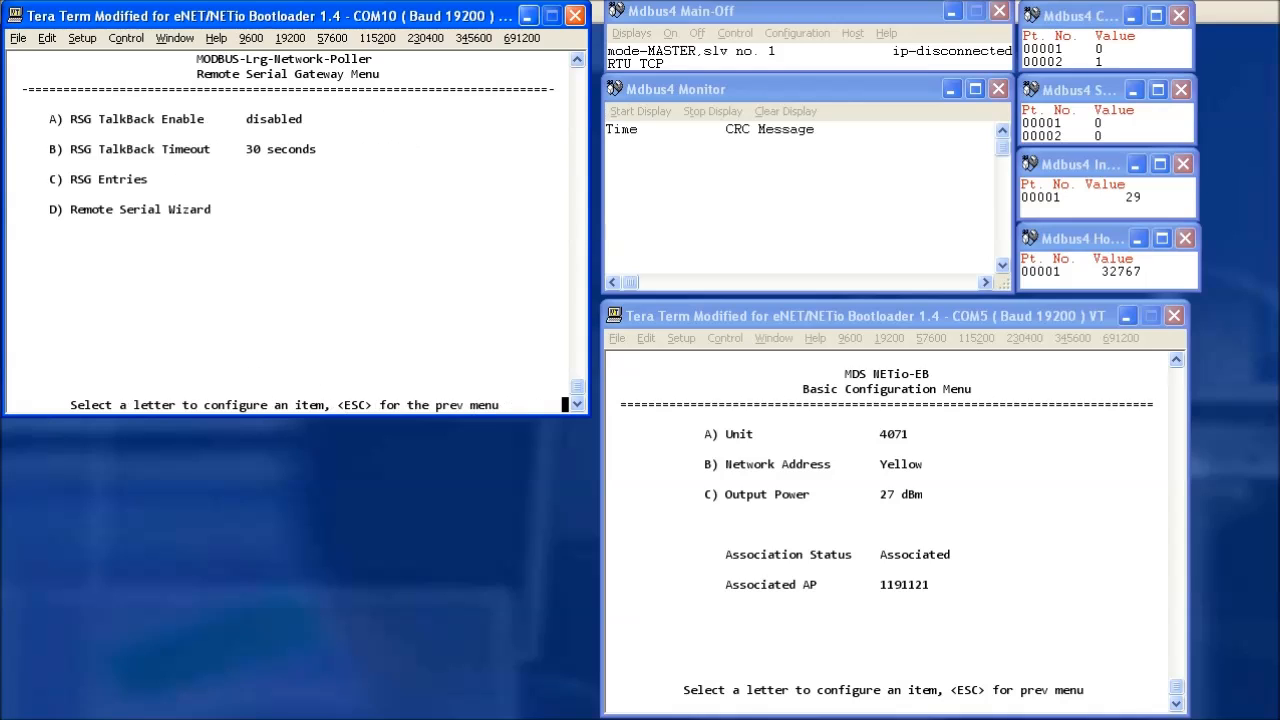
key("Escape")
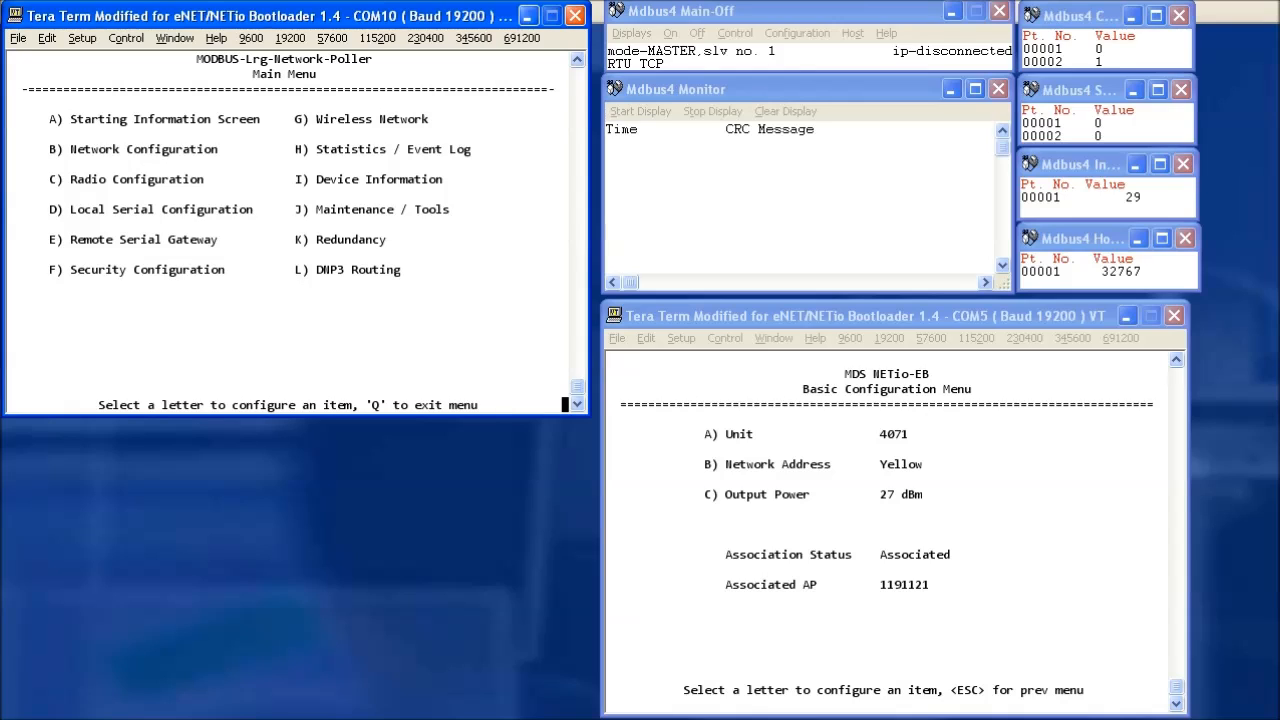
Verify RSG Entry #1 shows TCP Modbus, RTU, port 502, and return to the Main Menu.
key("e")
key("c")
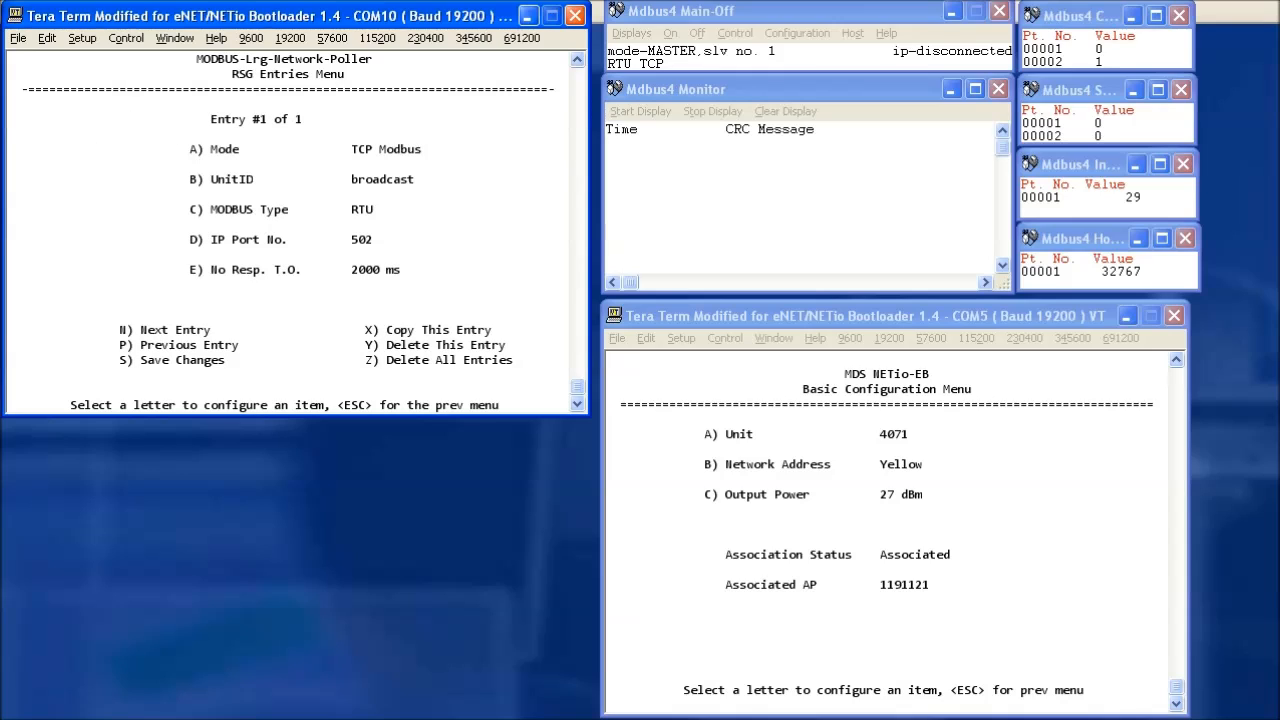
key("Escape")
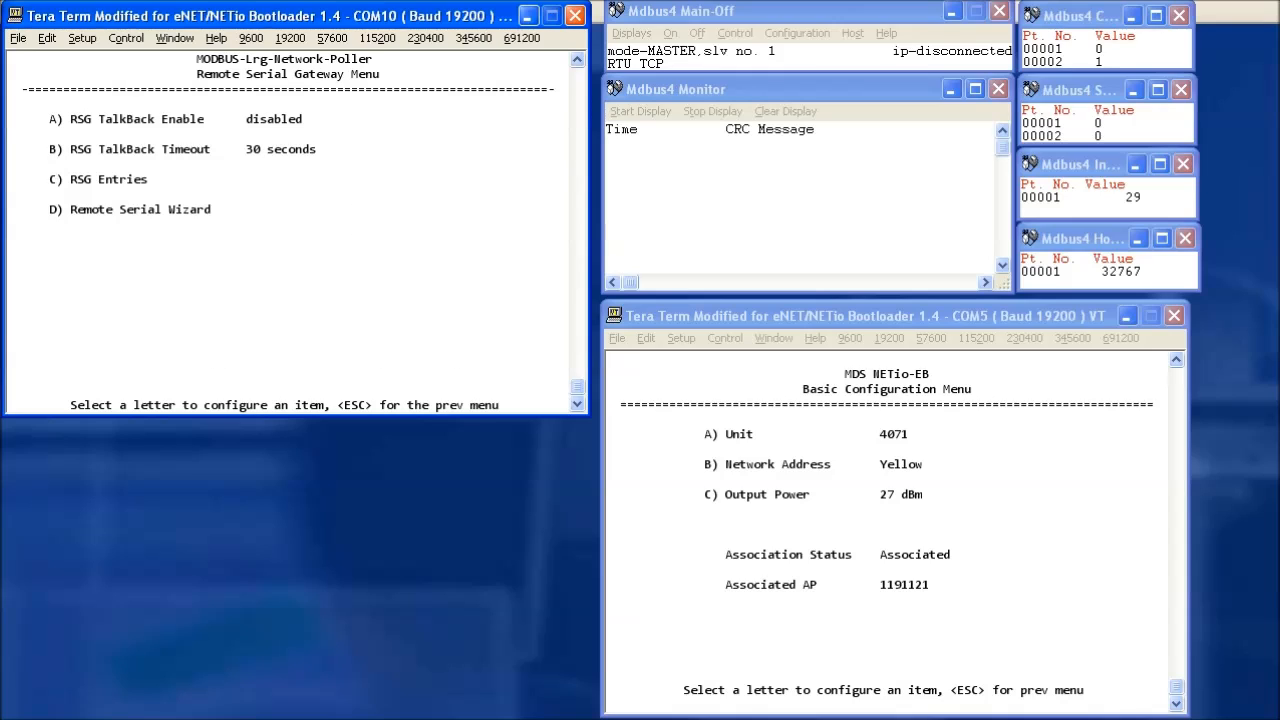
key("Escape")
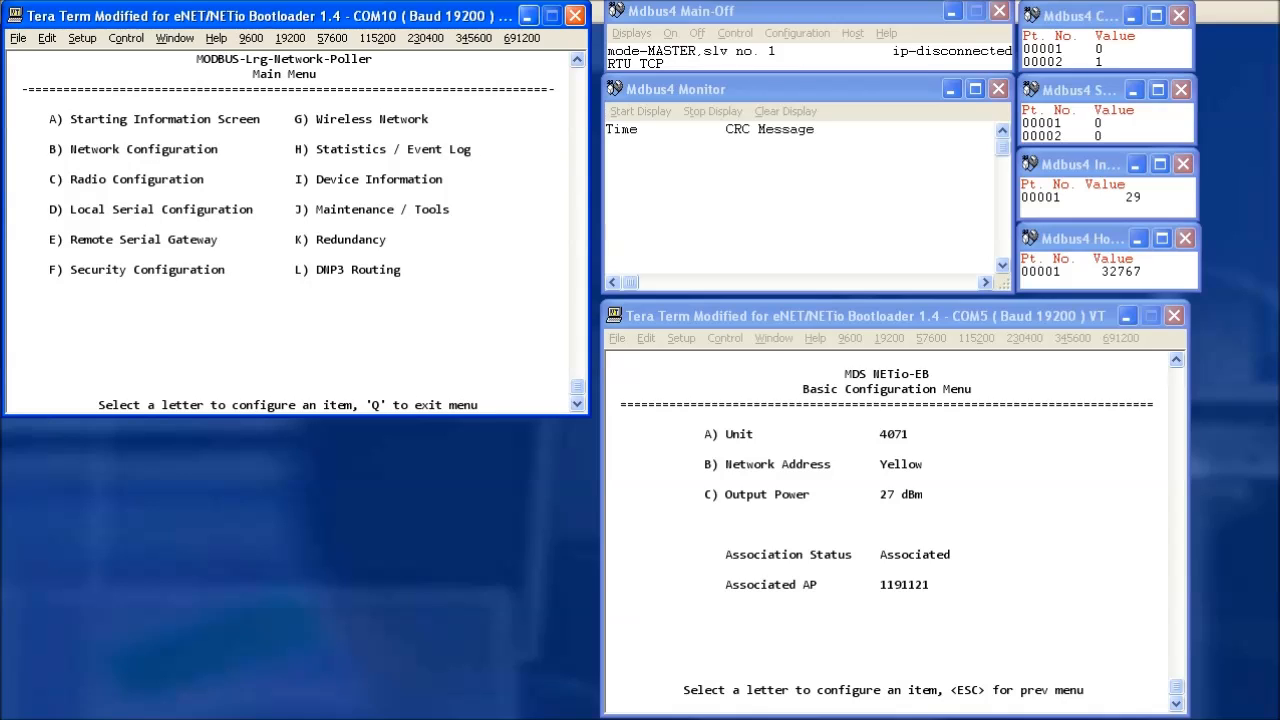
On the NETio, set Modbus Protocol to Enabled with slave address 1.
left_click(1027, 318)
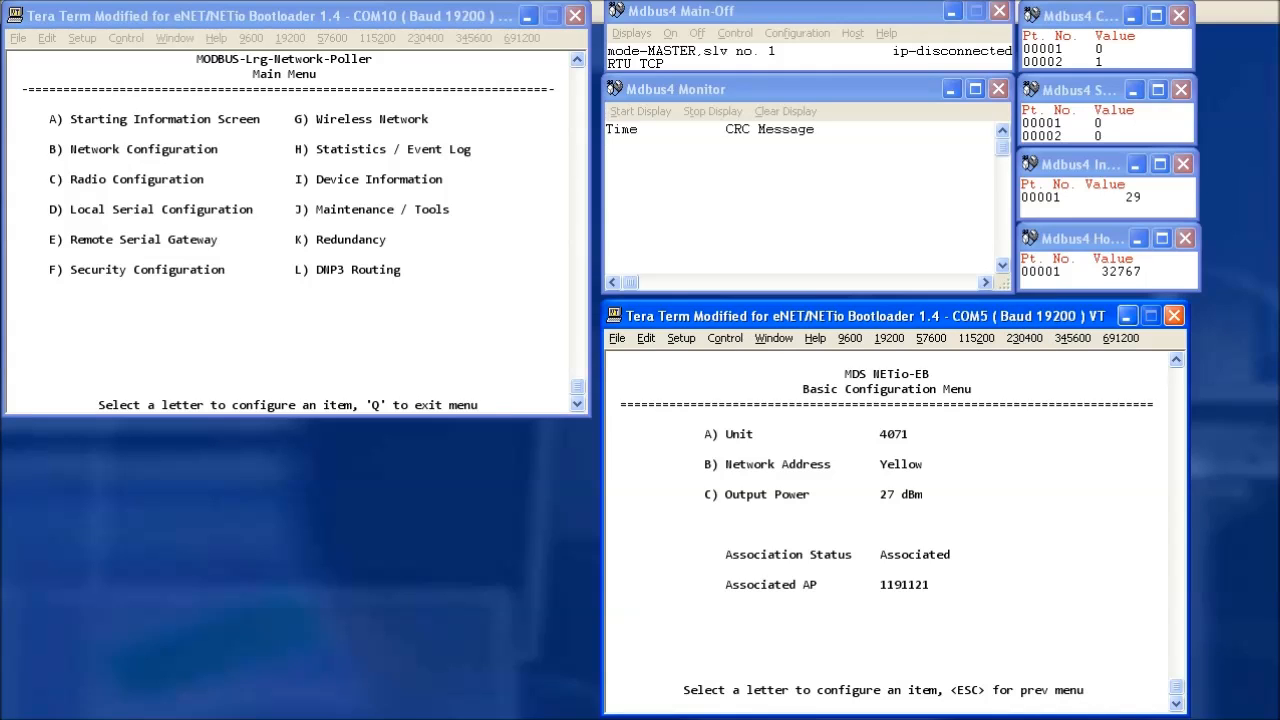
key("Escape")
key("Escape")
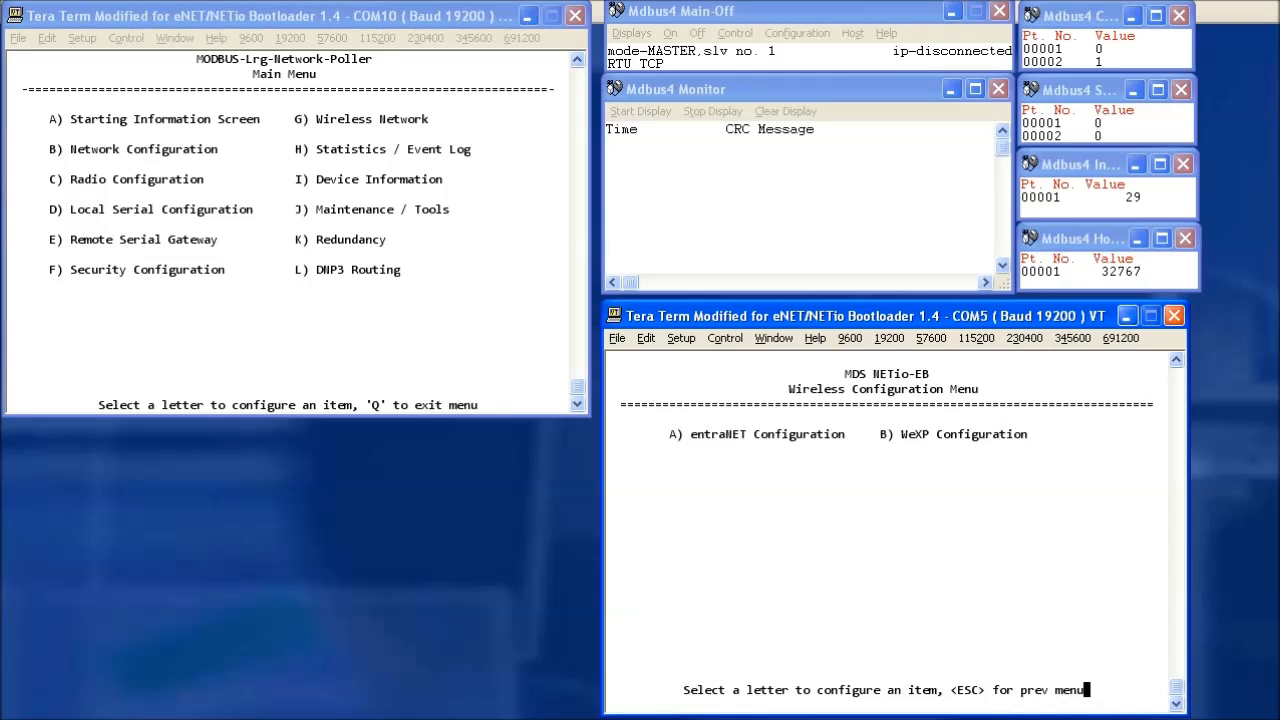
key("Escape")
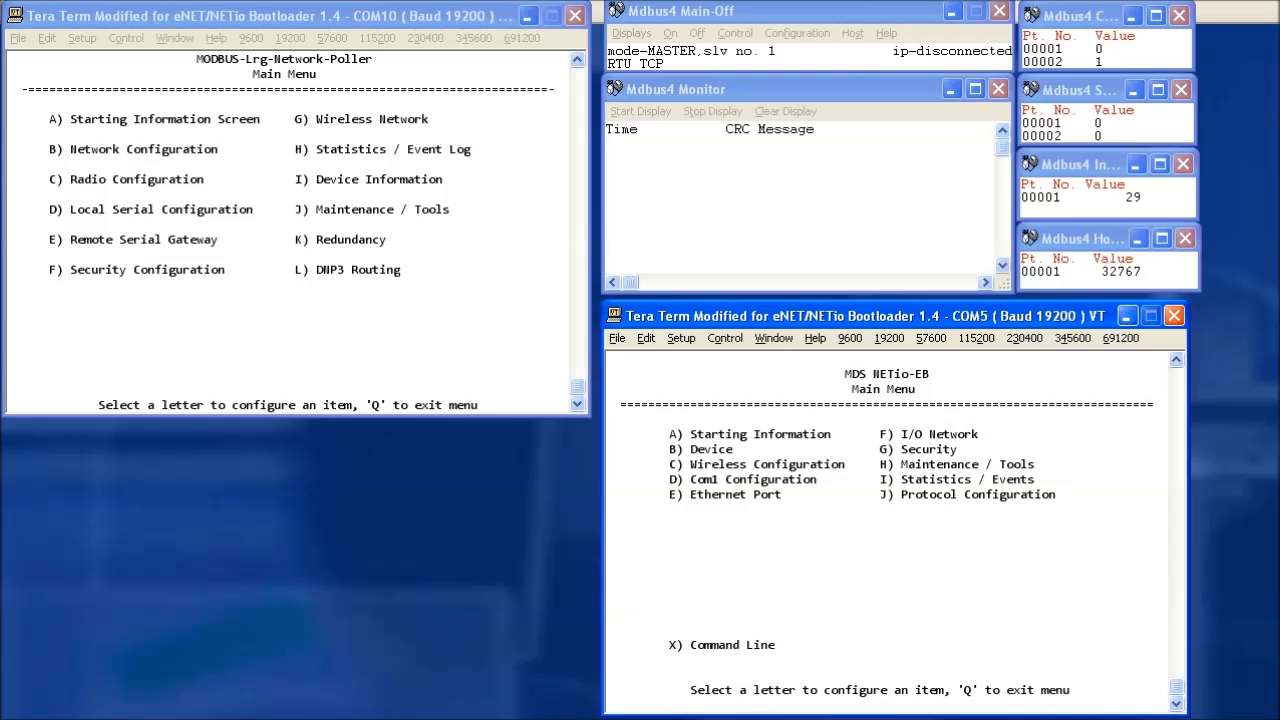
key("j")
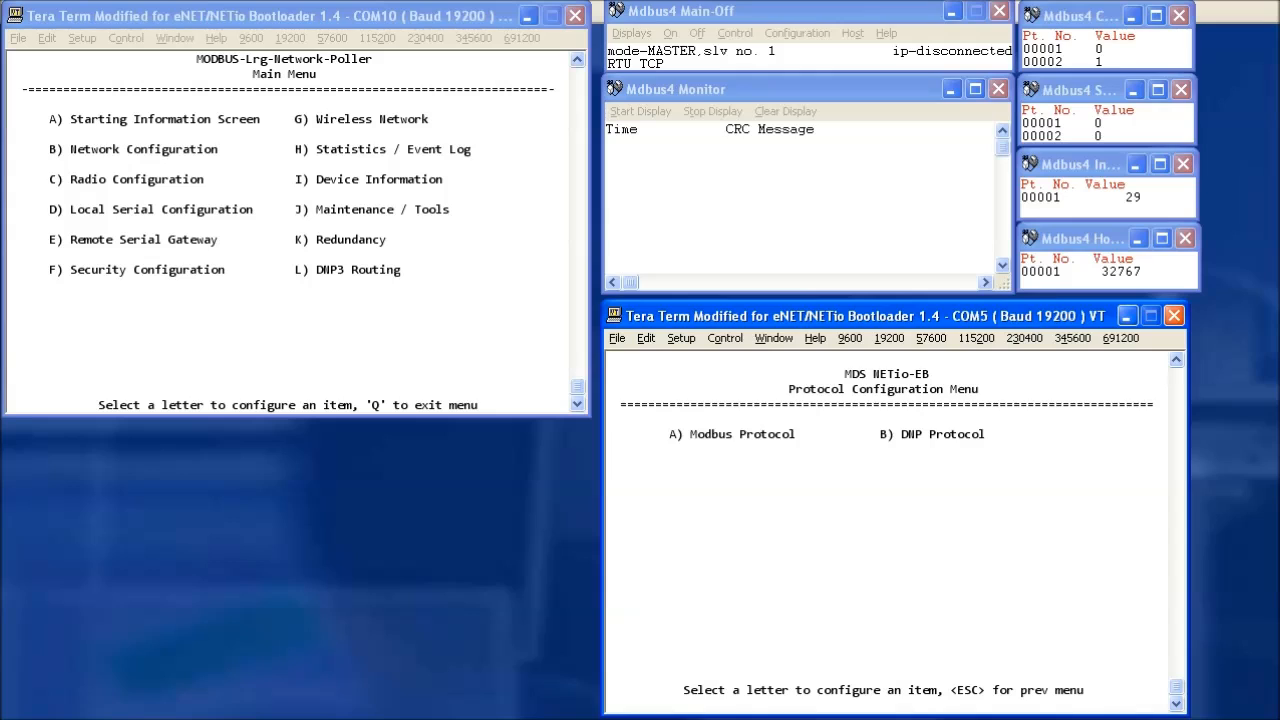
key("a")
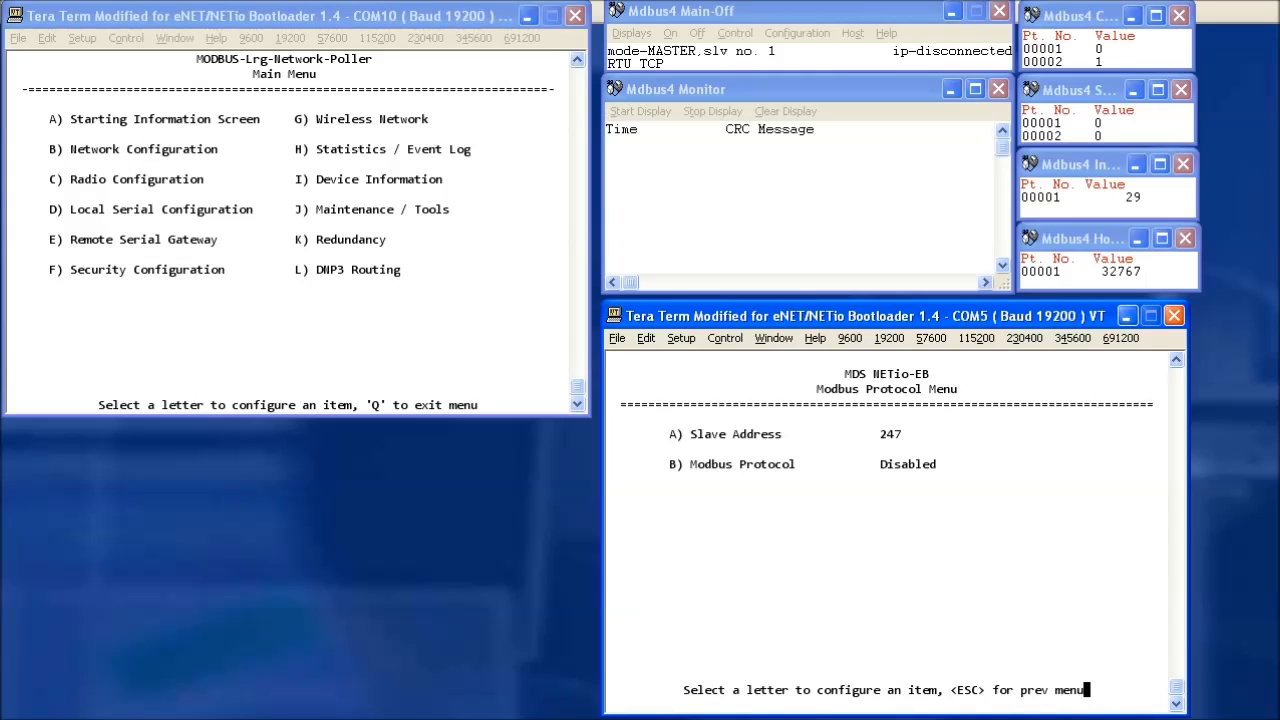
key("b")
key("space")
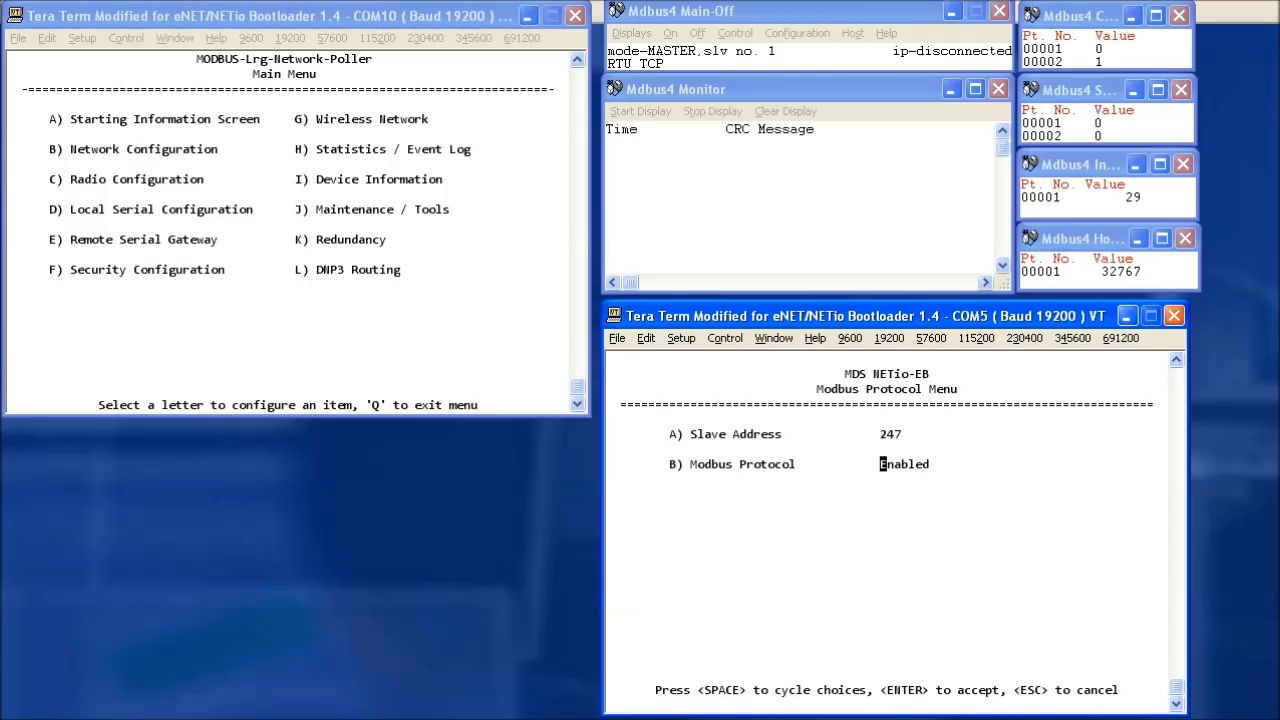
key("Return")
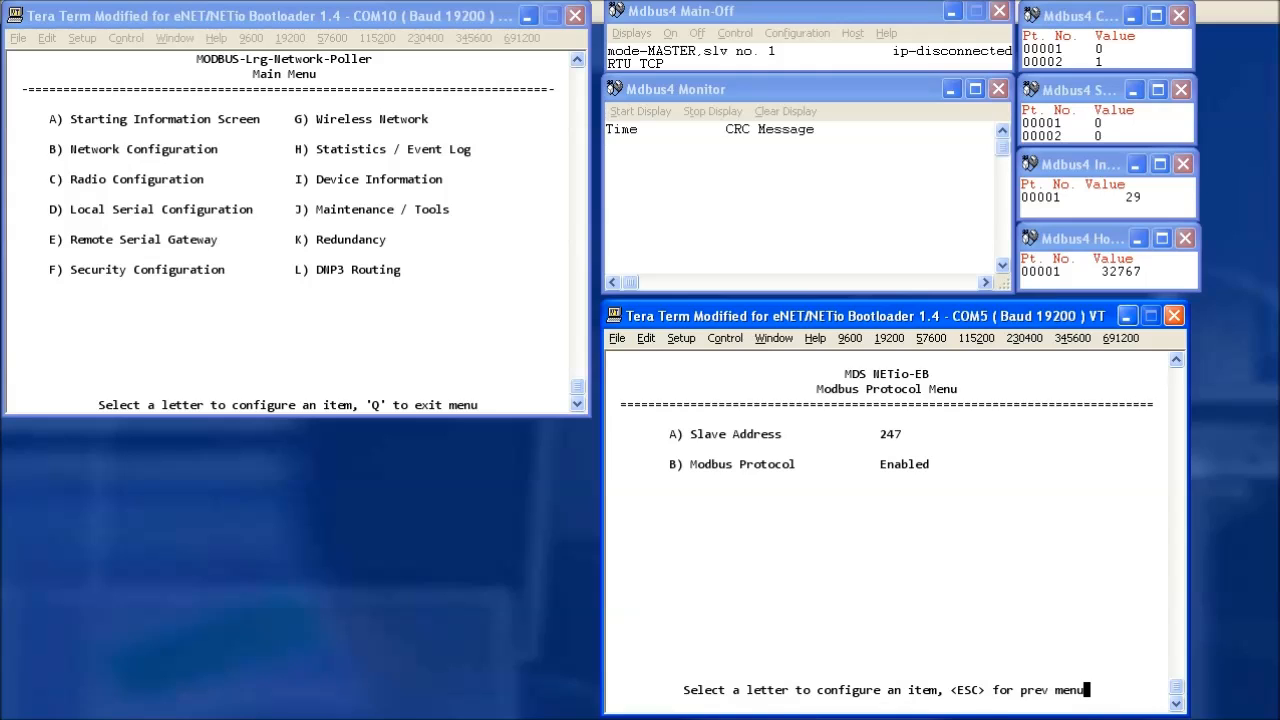
key("a")
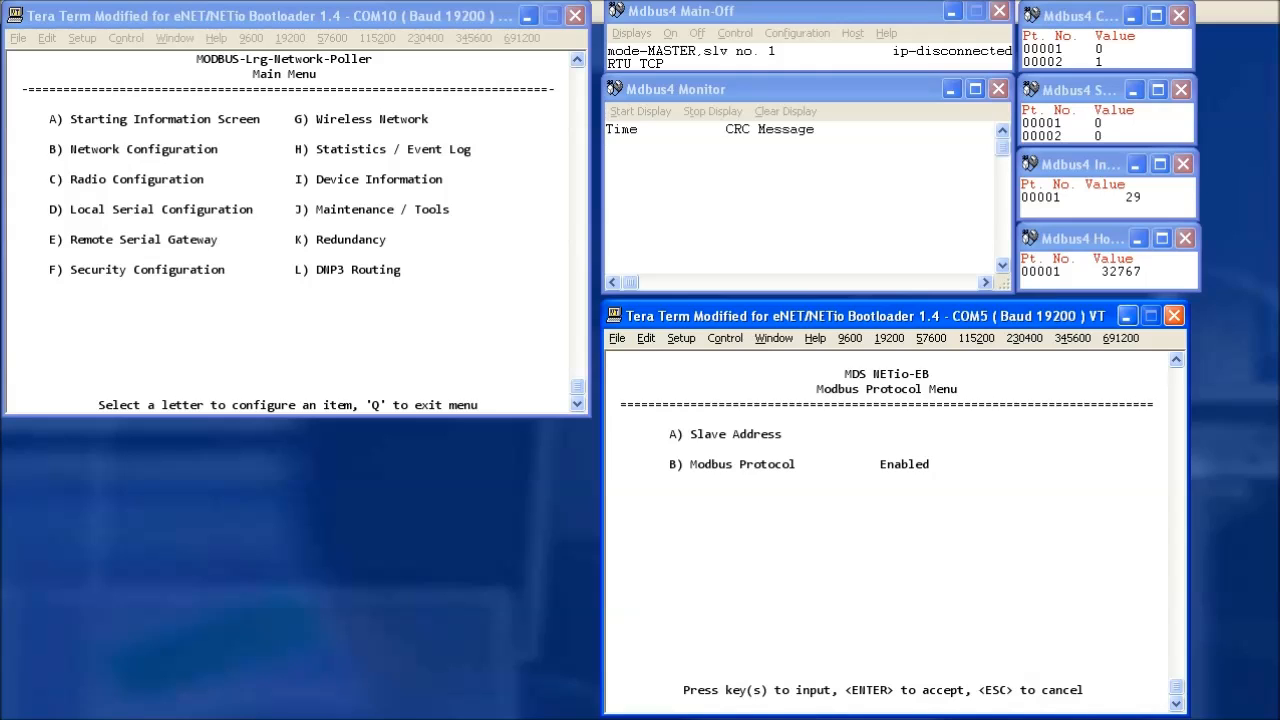
type("1")
key("Return")
Return to the NETio main menu and open the I/O Network module listing.
key("Escape")
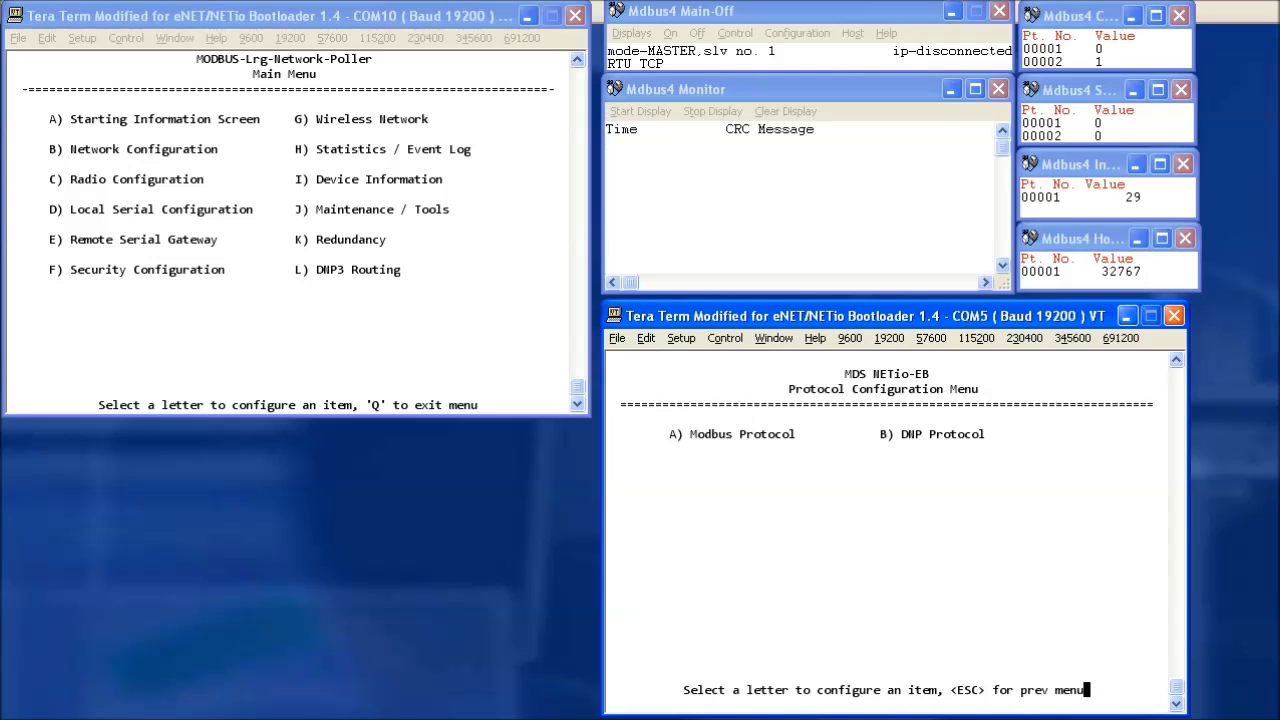
key("Escape")
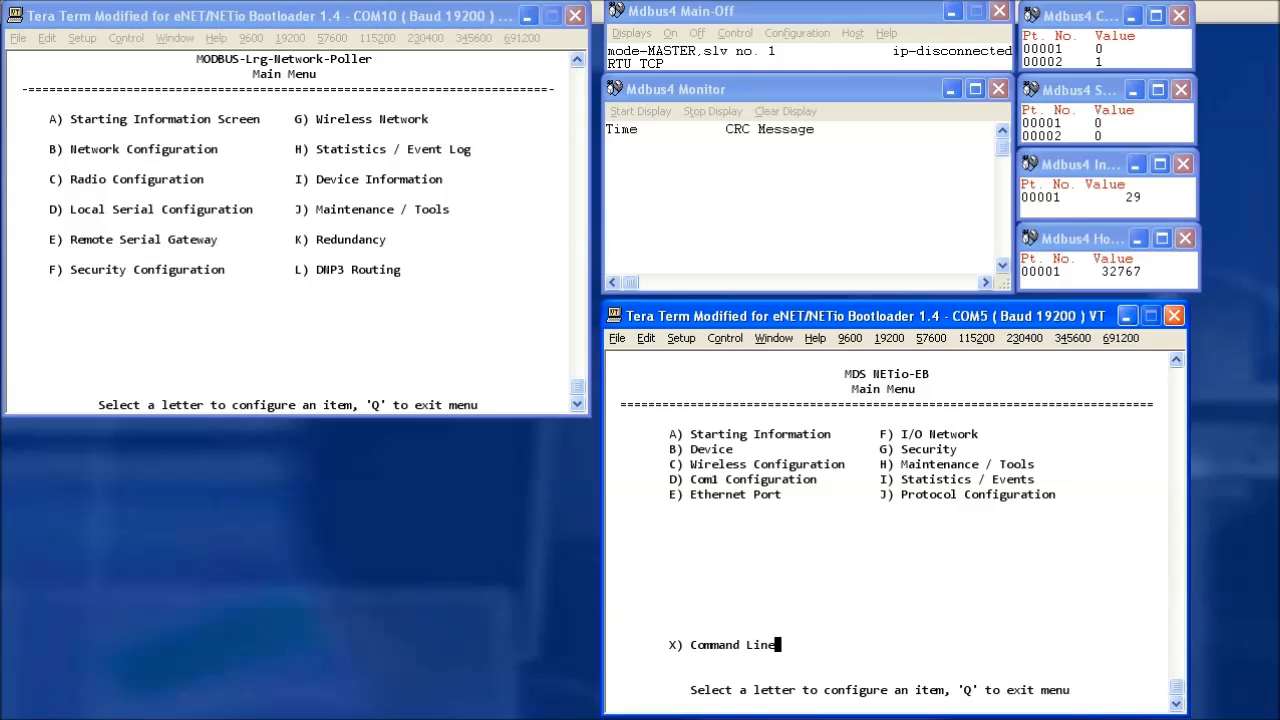
key("f")
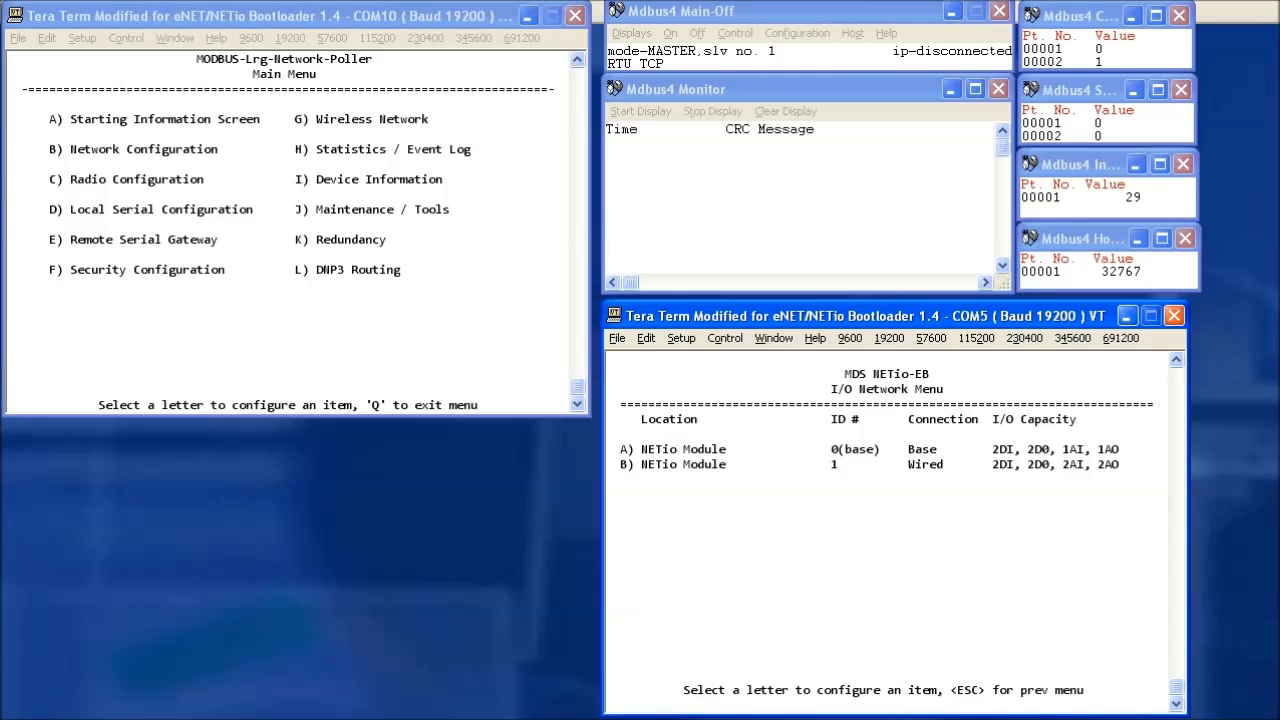
Set base module 0's Discrete Outputs 1 and 2 to Protocol Control source.
key("a")
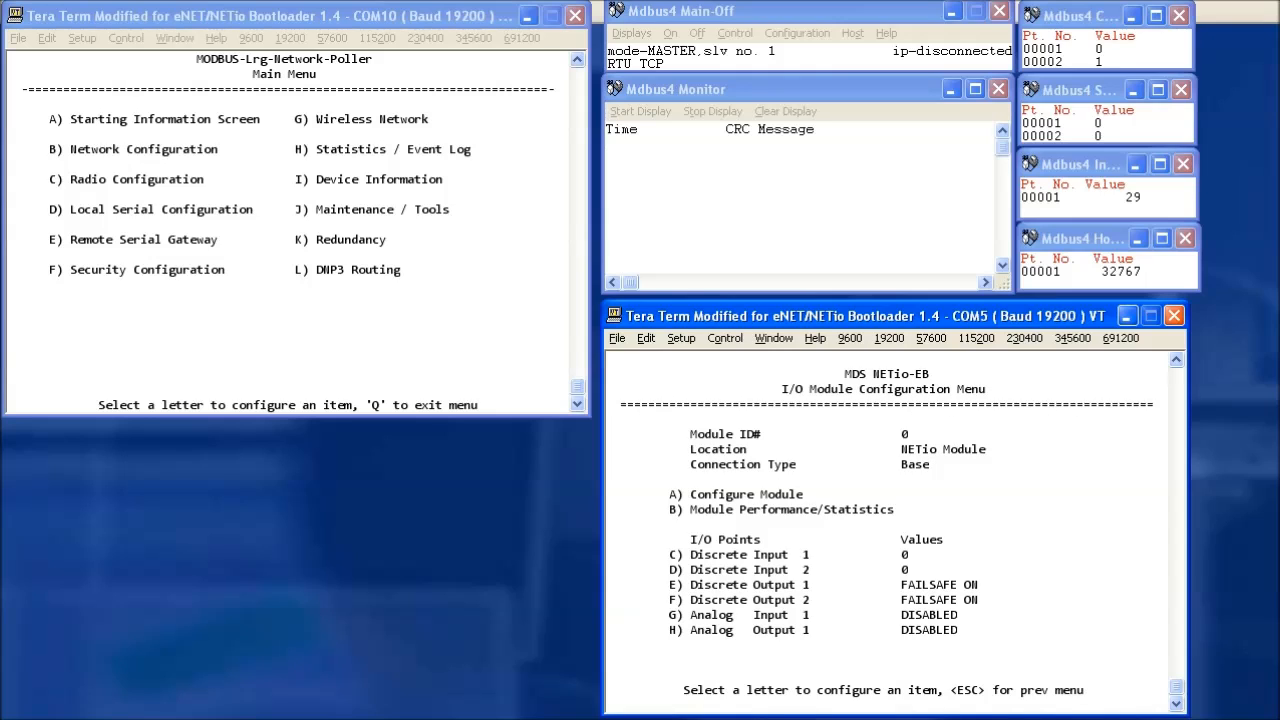
key("e")
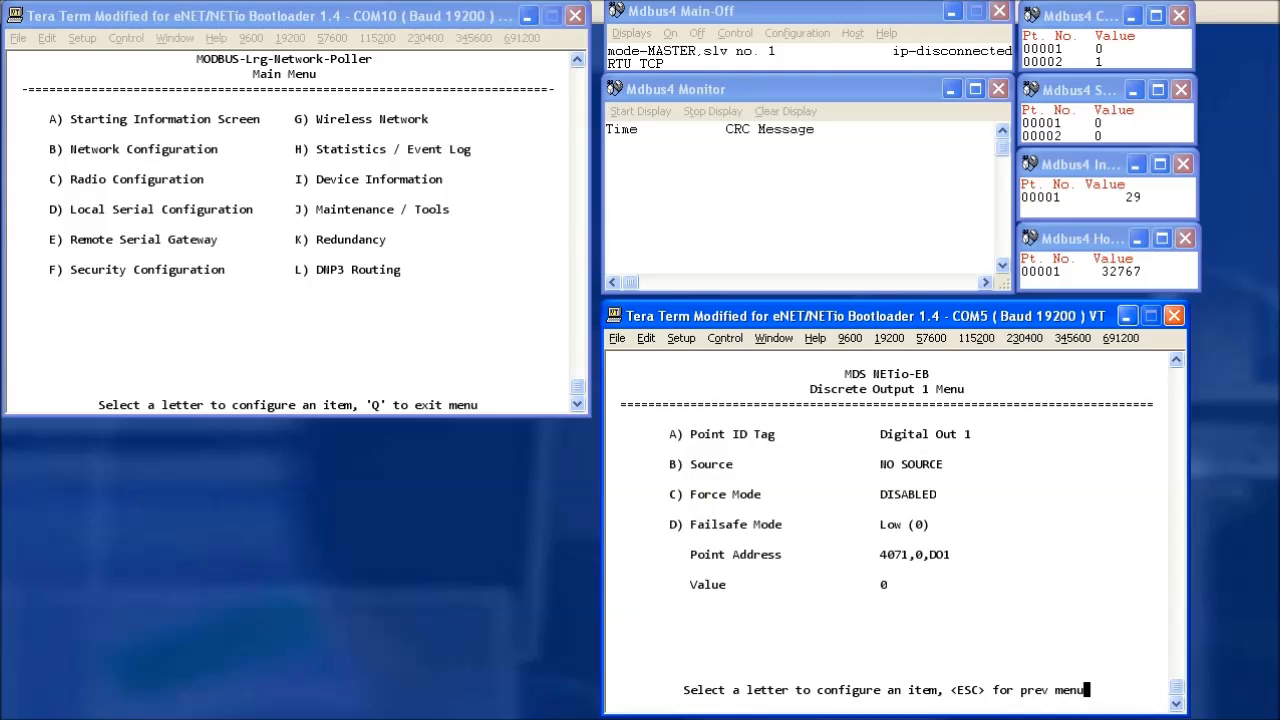
key("b")
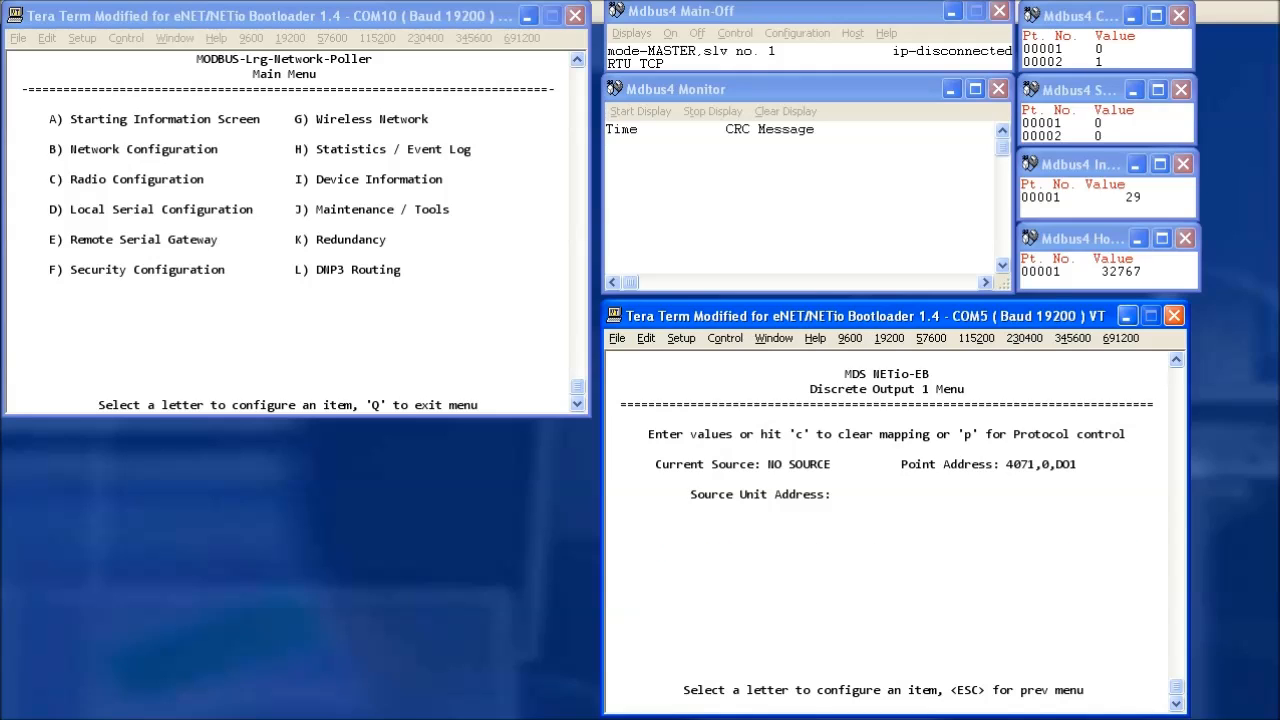
key("p")
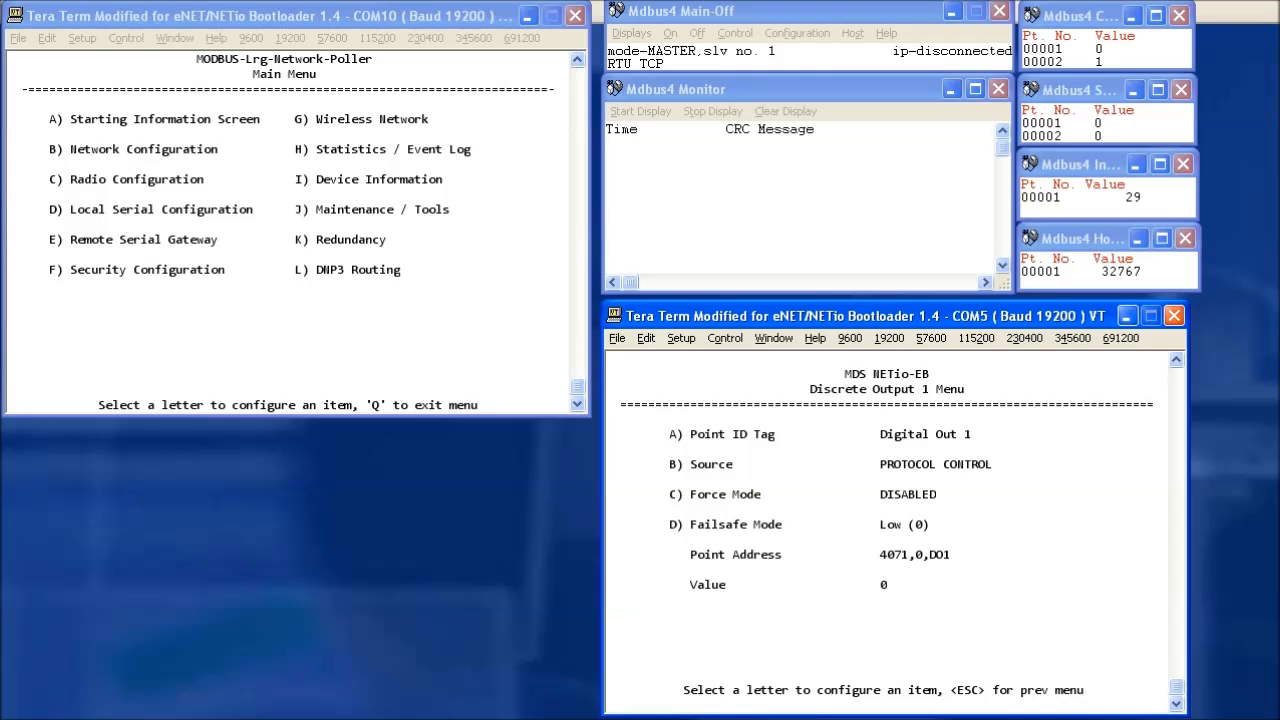
key("Escape")
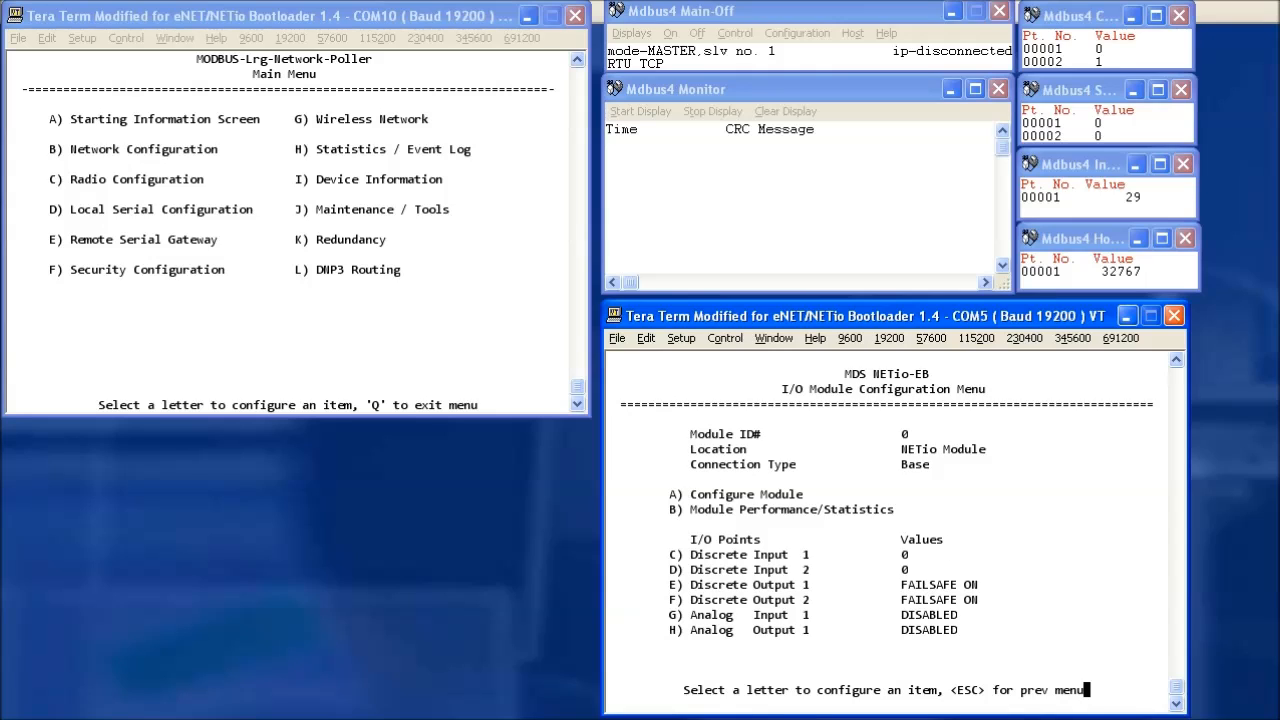
key("f")
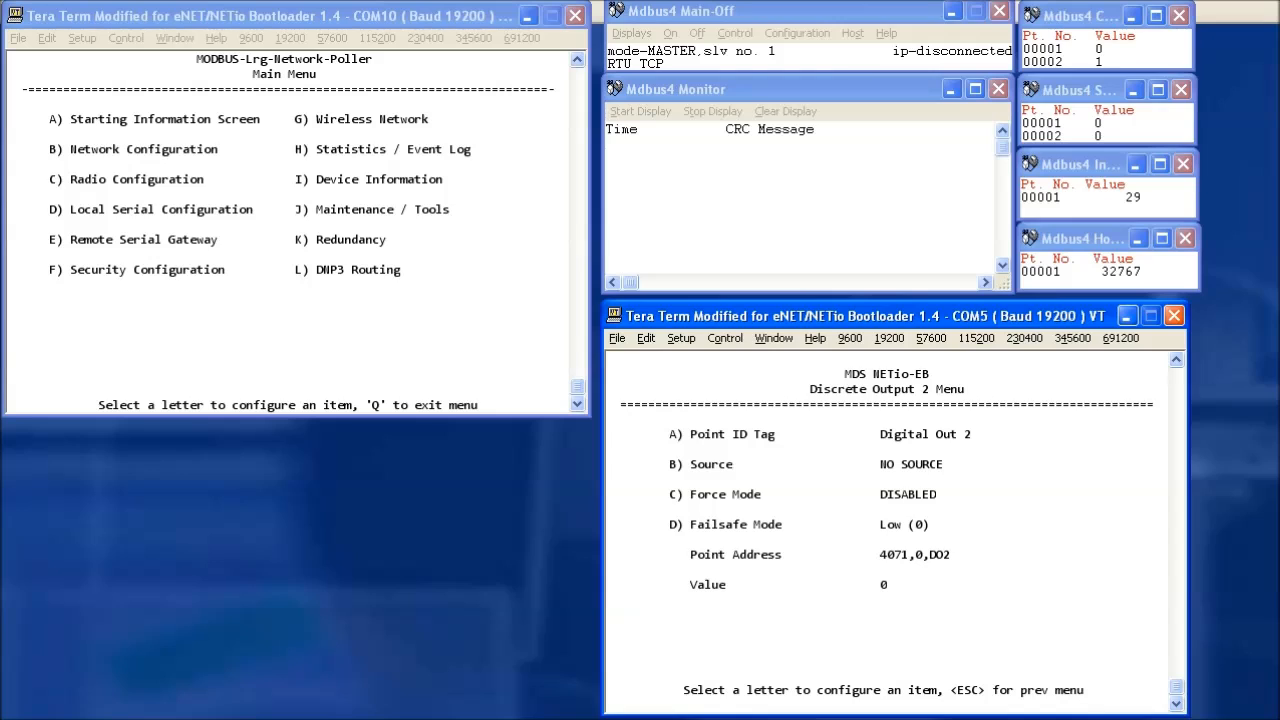
key("b")
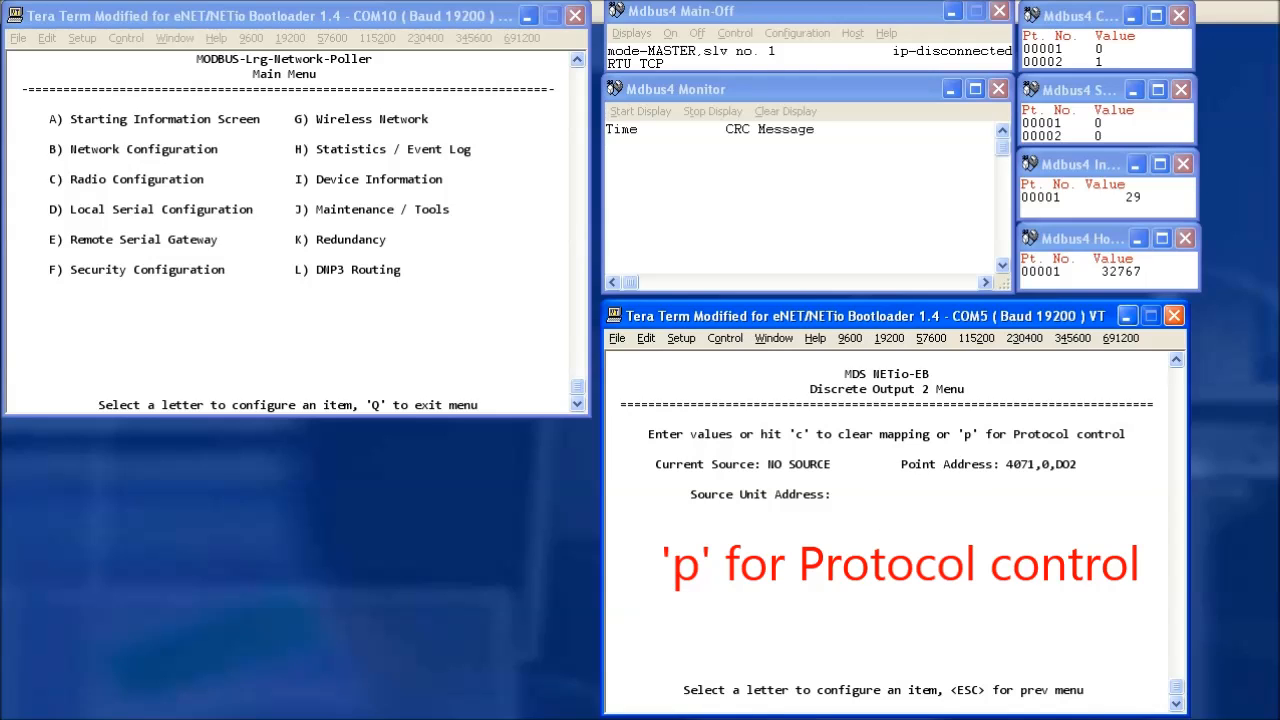
key("p")
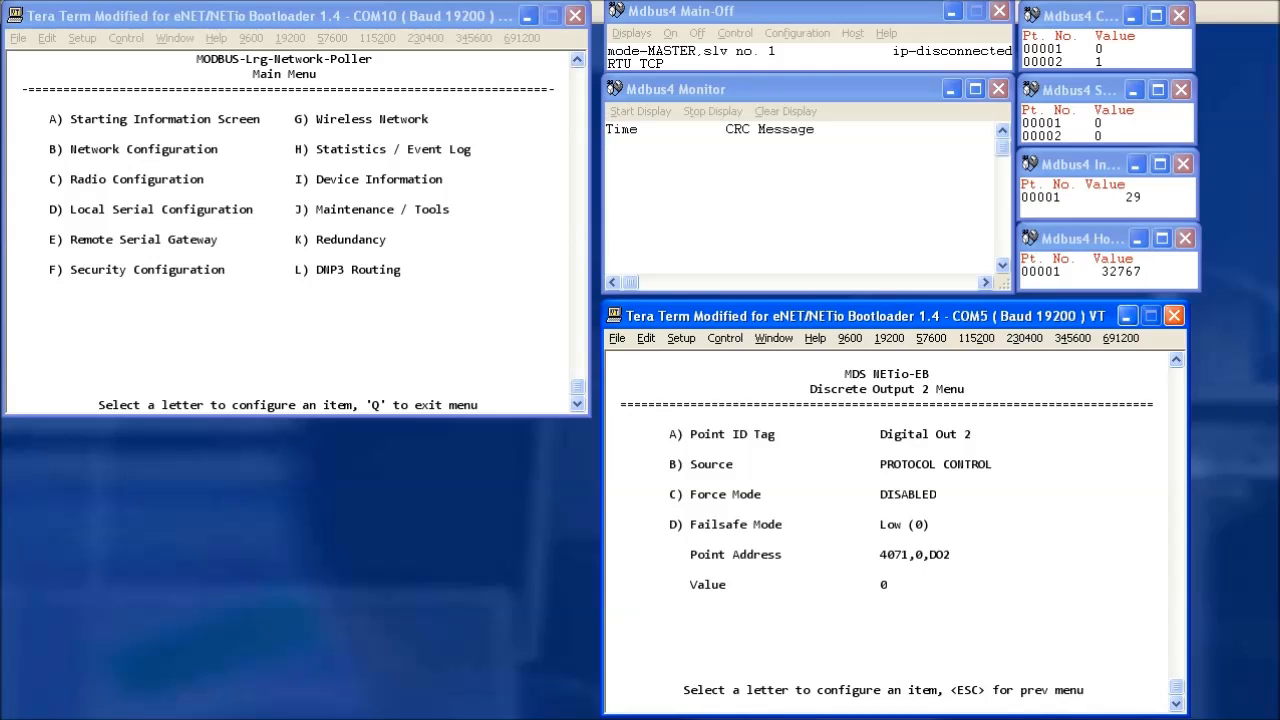
key("Escape")
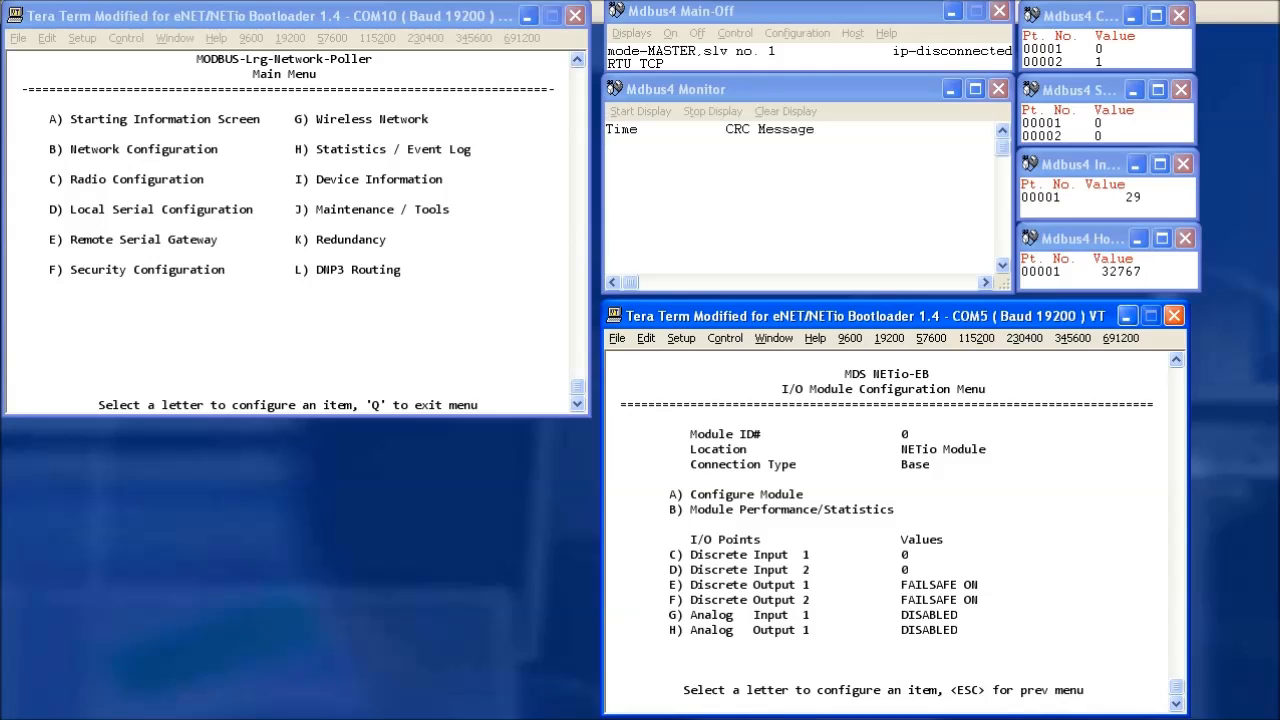
key("g")
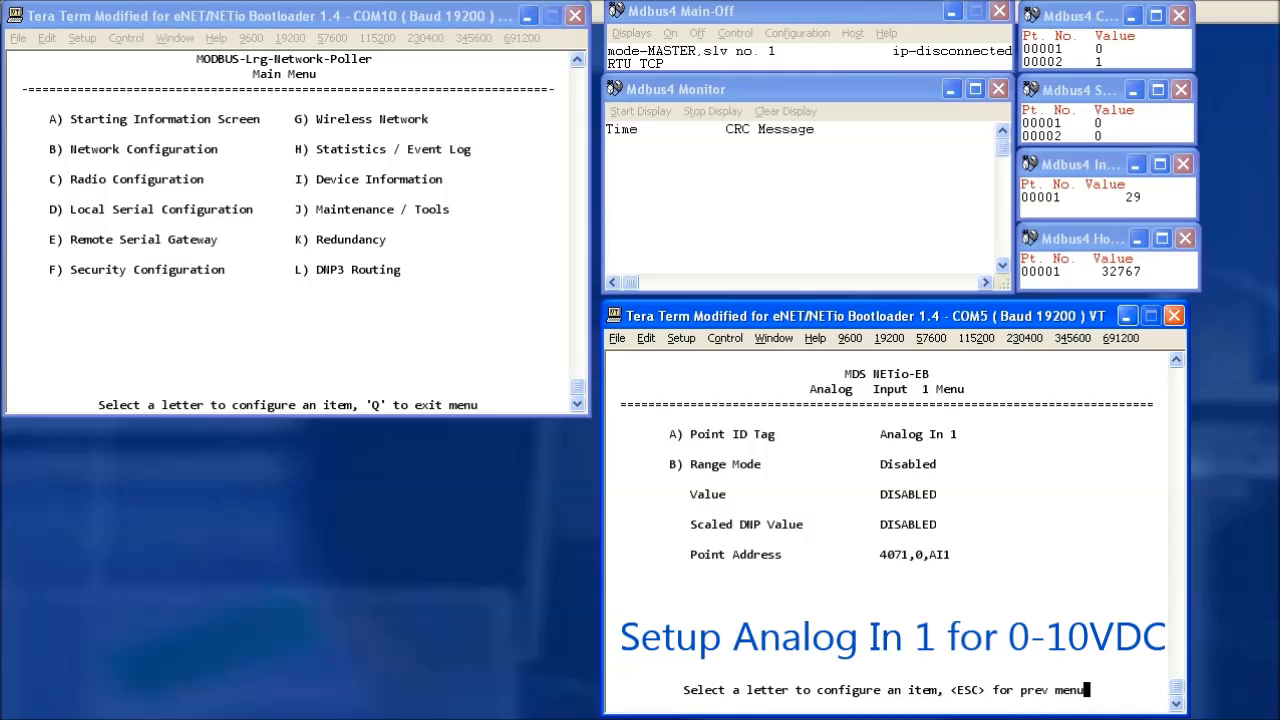
Set Analog Input 1's range mode to 0 to 10 VDC and return to the module menu.
key("b")
key("space")
key("space")
key("space")
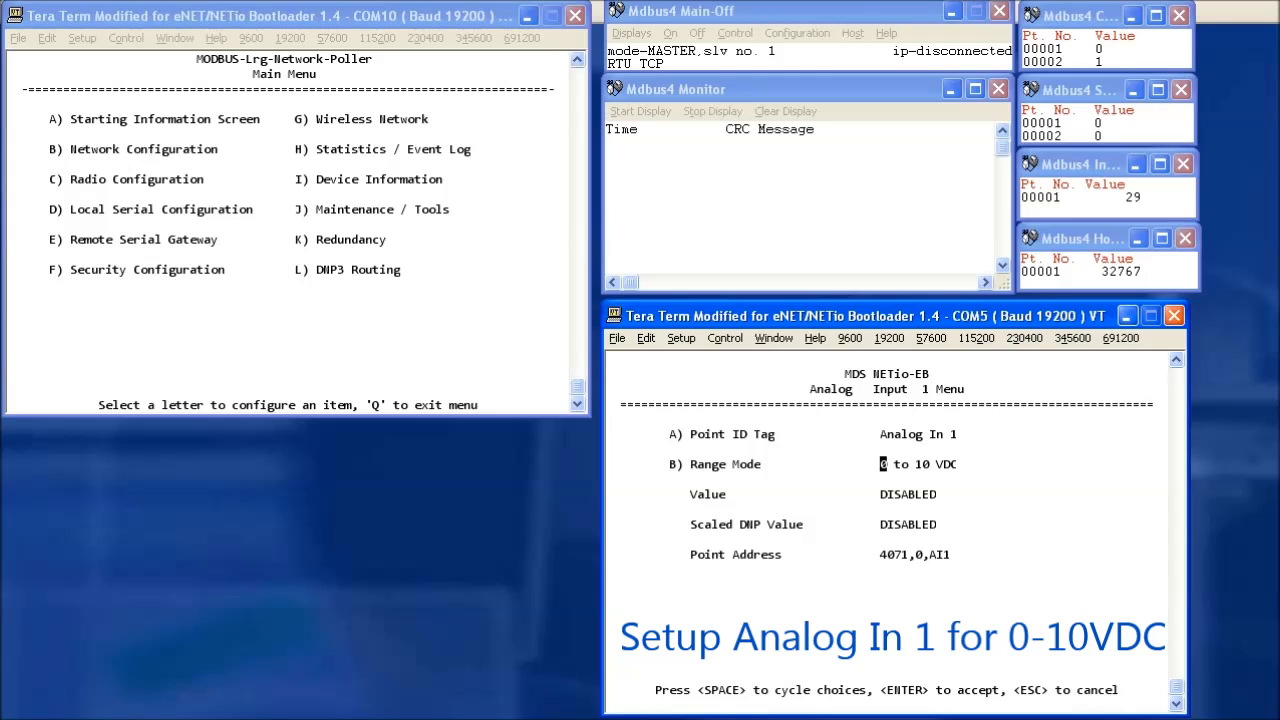
key("Return")
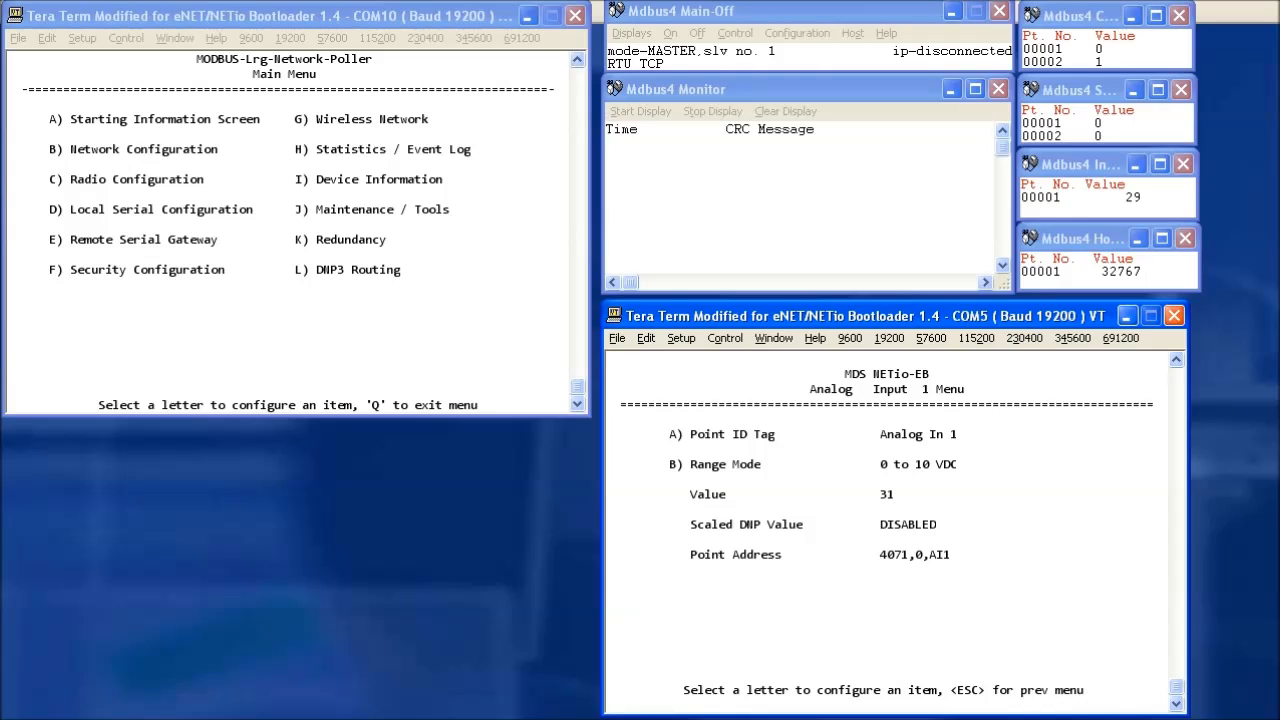
key("Escape")
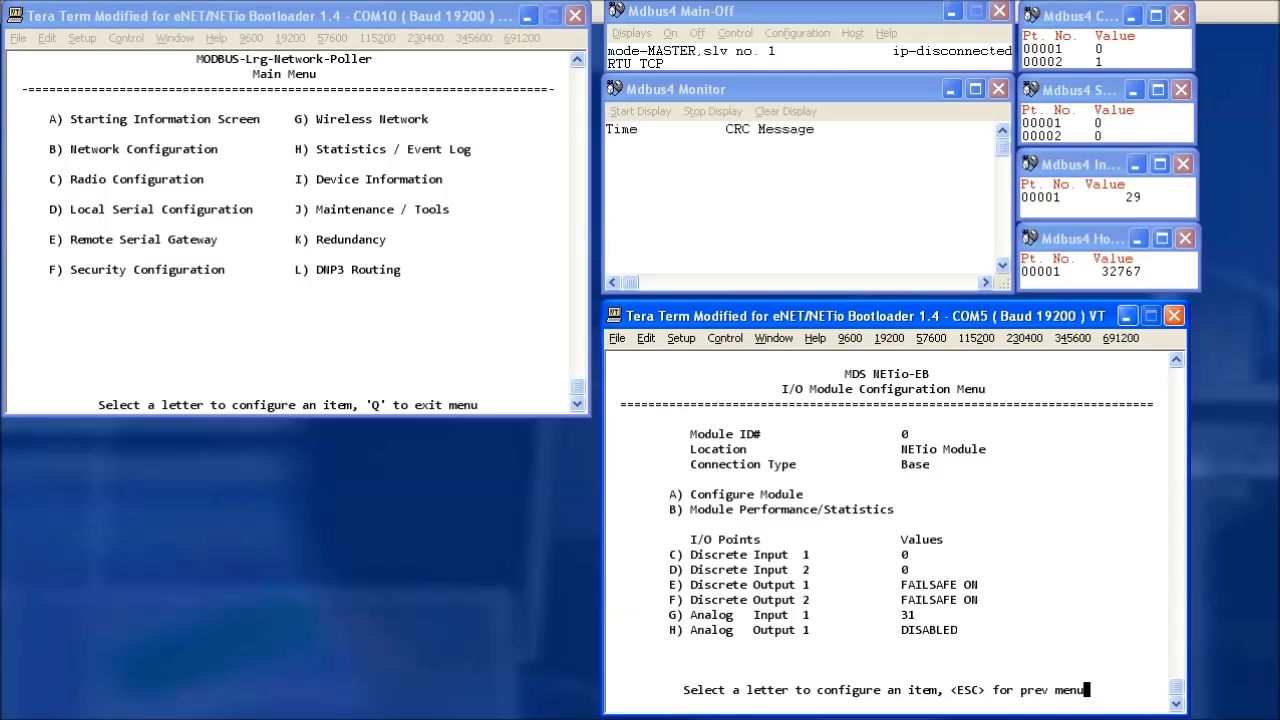
Give Analog Output 1 a 4 to 20 mA range sourced from Protocol Control.
key("h")
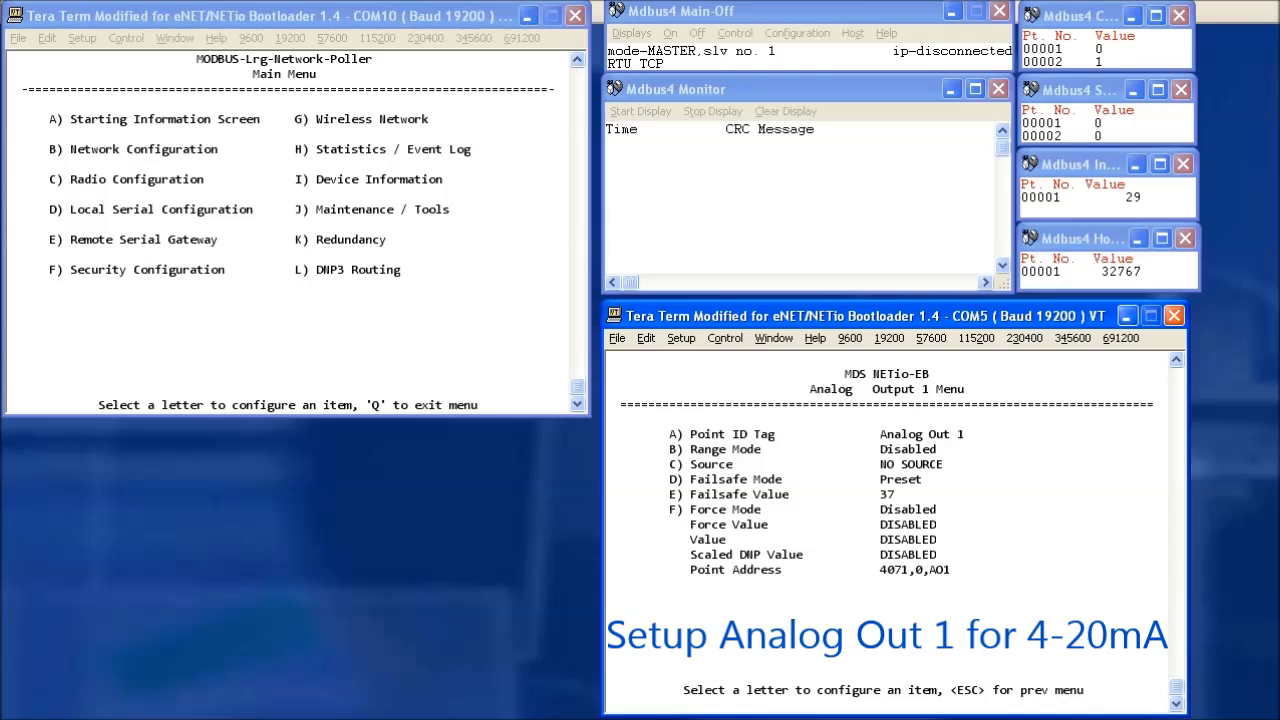
key("b")
key("space")
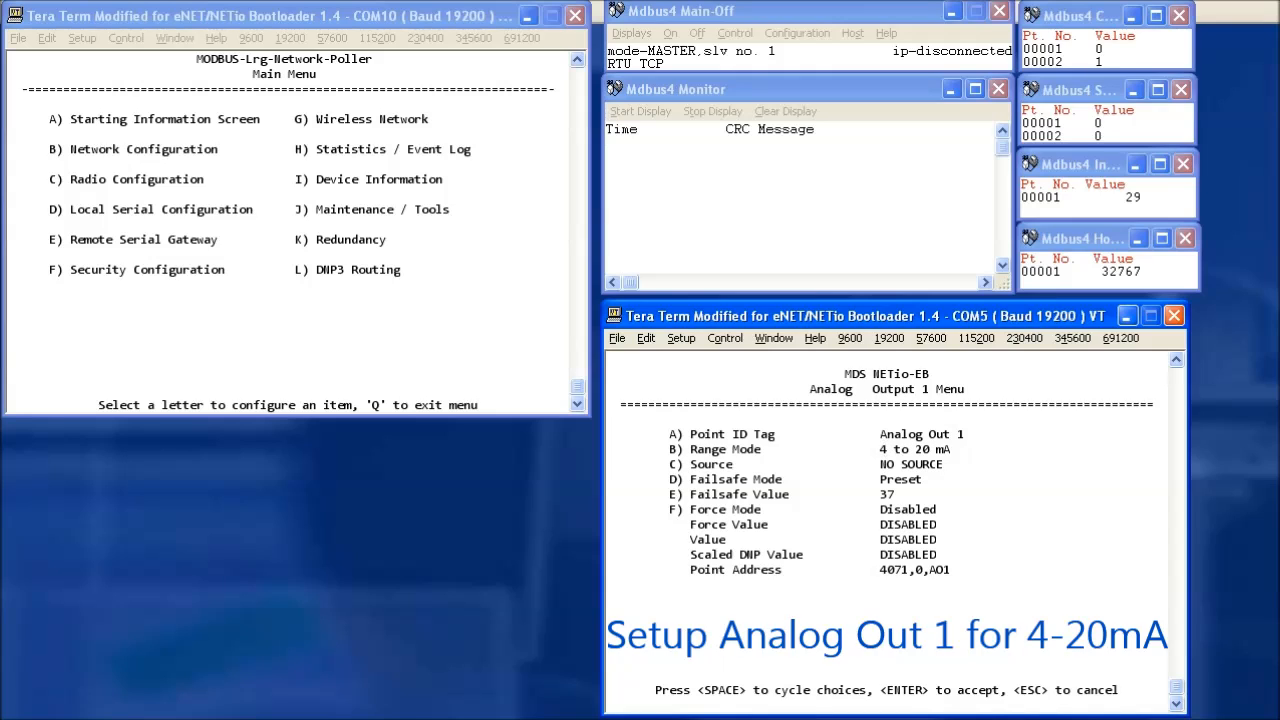
key("Return")
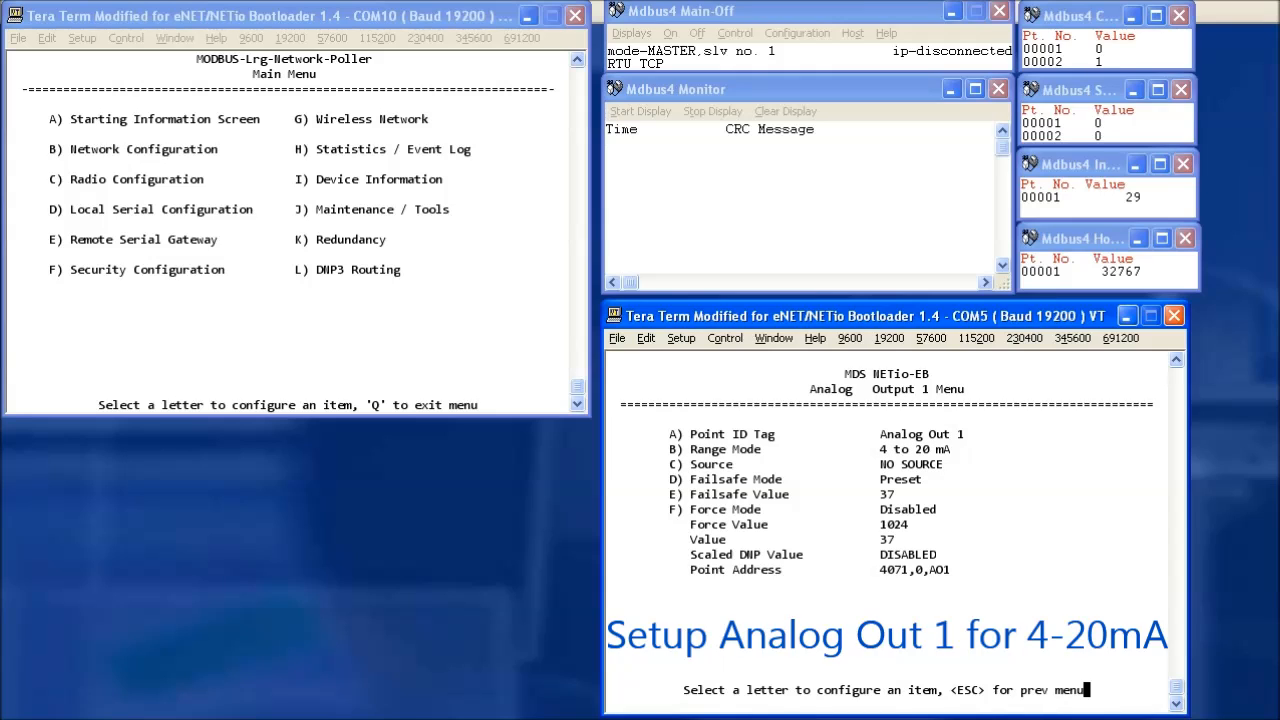
key("c")
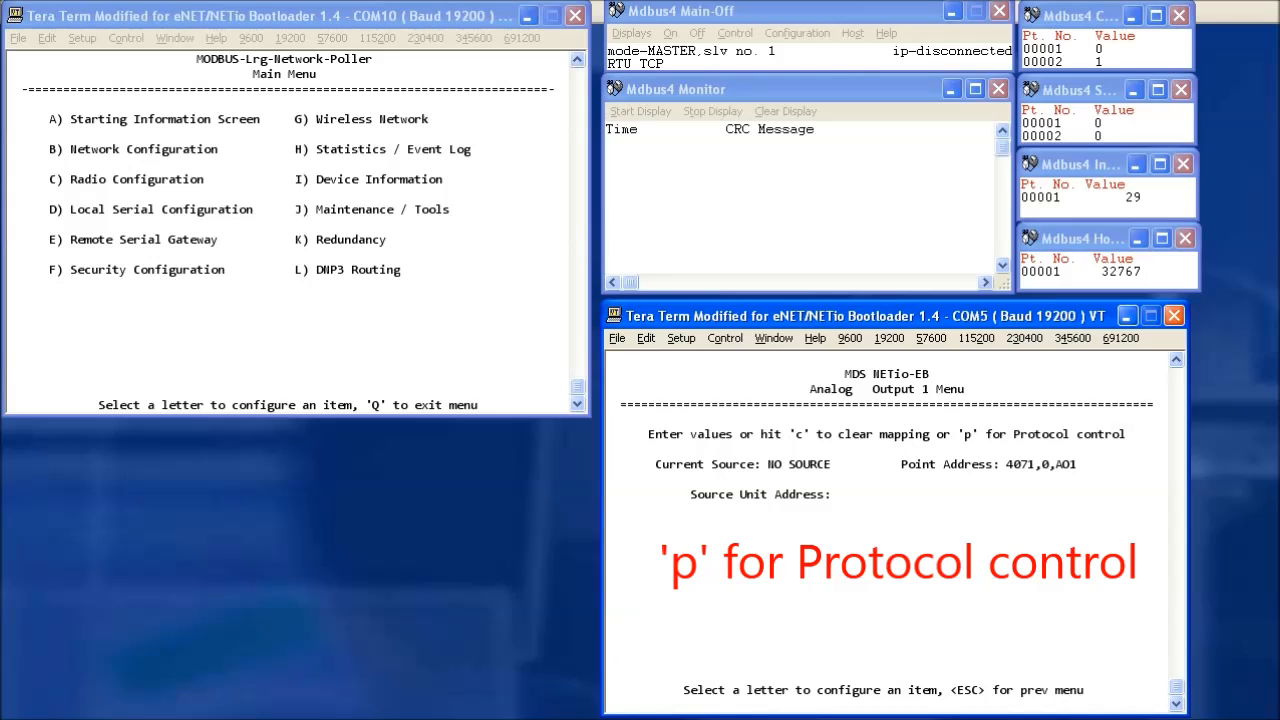
key("p")
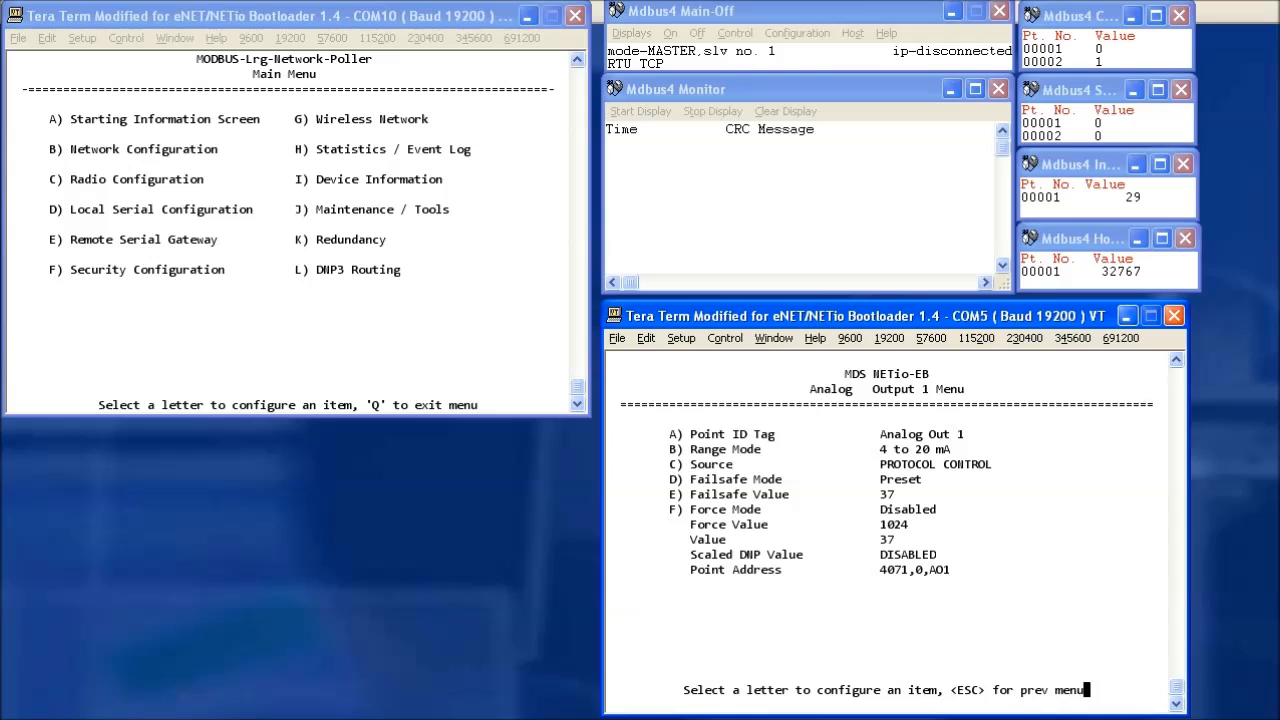
key("Escape")
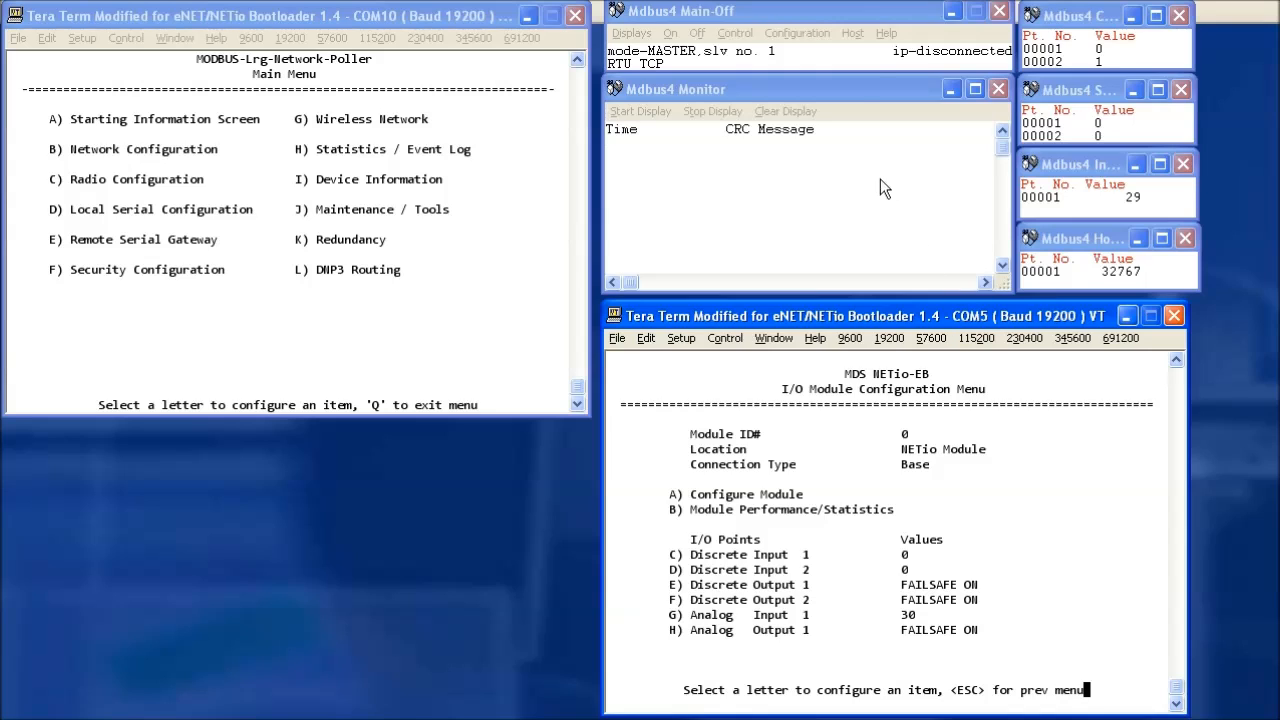
Set the Modbus Slave No. to 1 in the Mdbus4 configuration.
left_click(849, 13)
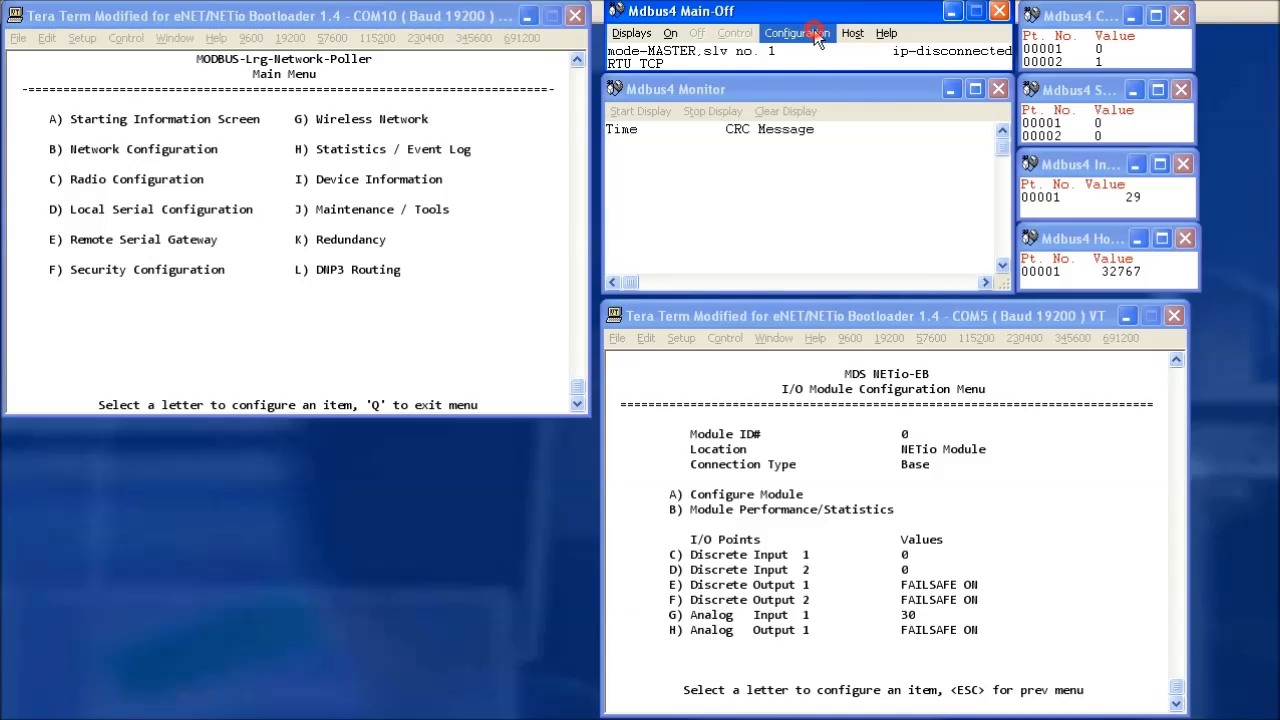
left_click(814, 33)
left_click_drag(826, 85, 786, 77)
double_click(741, 173)
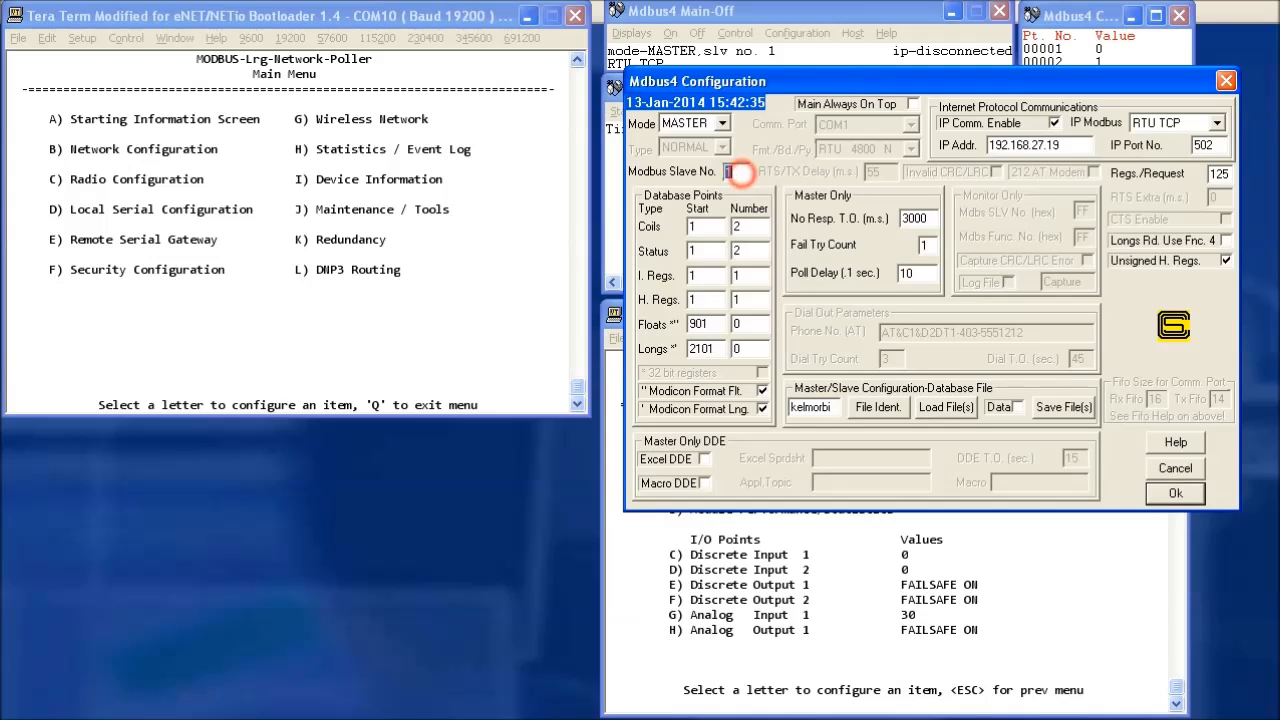
type("1")
key("Return")
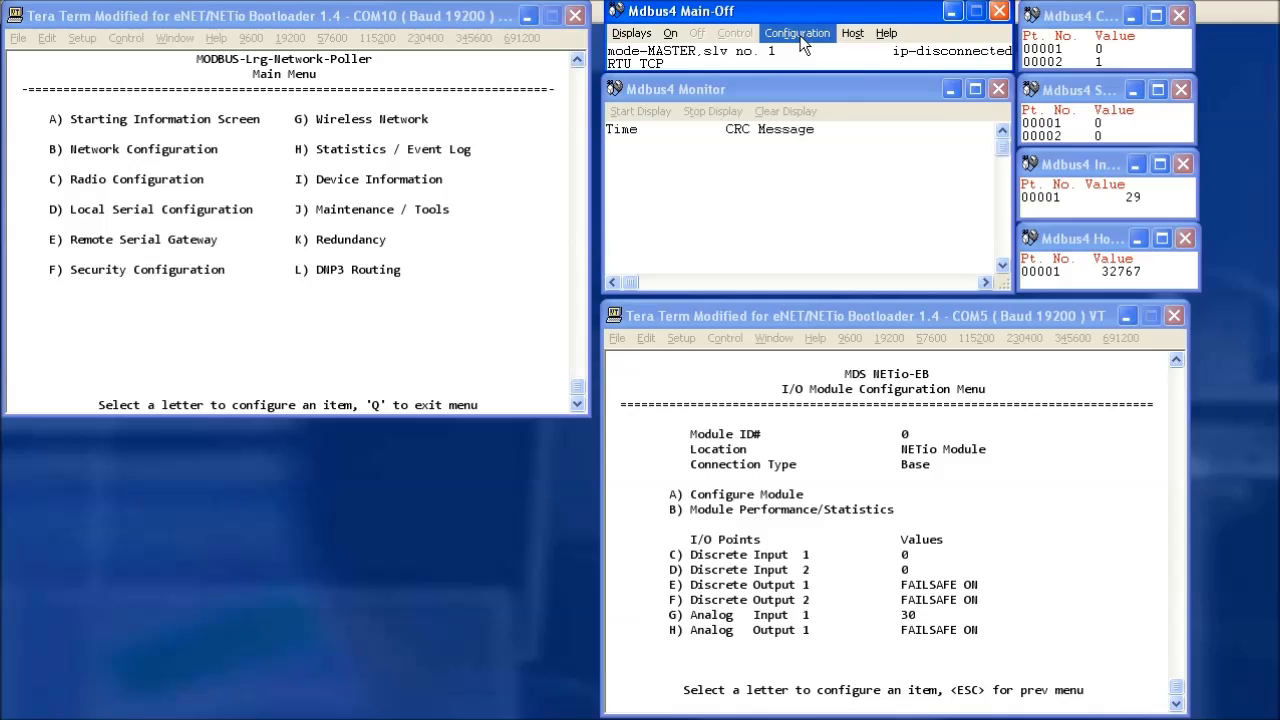
Review the start addresses and counts for coils, status inputs, input and holding registers.
left_click(800, 35)
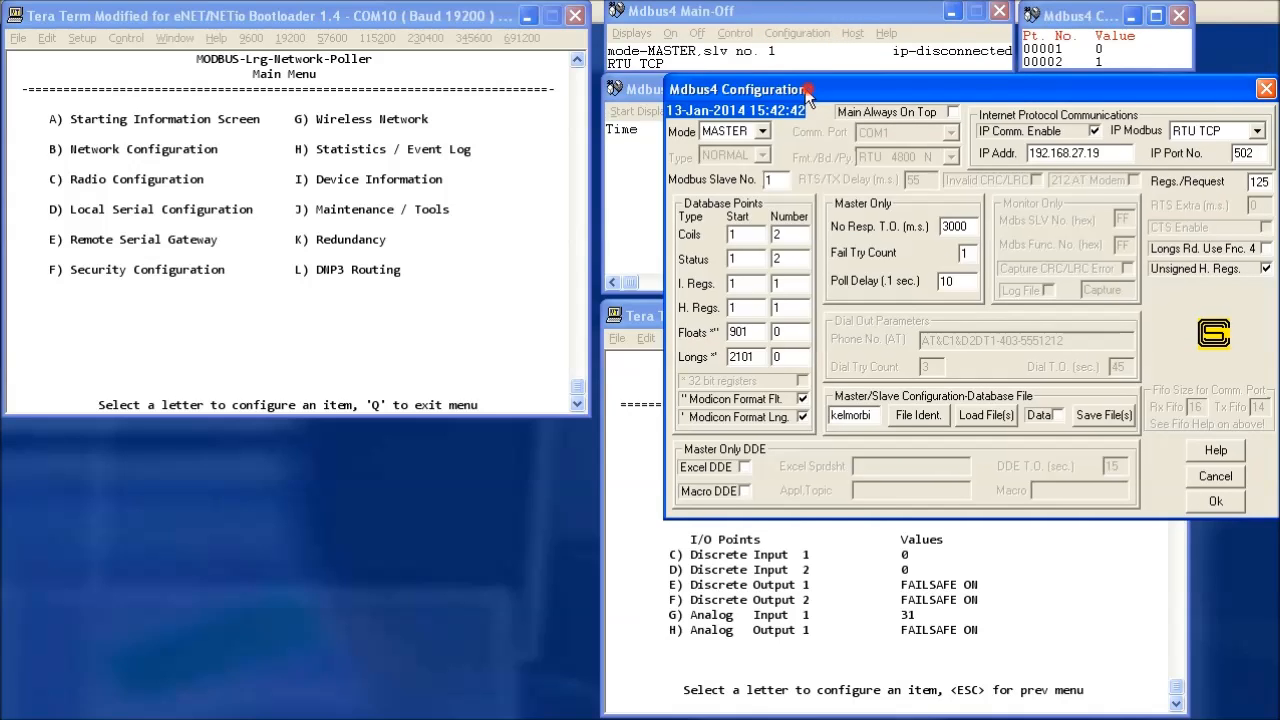
left_click_drag(808, 88, 756, 81)
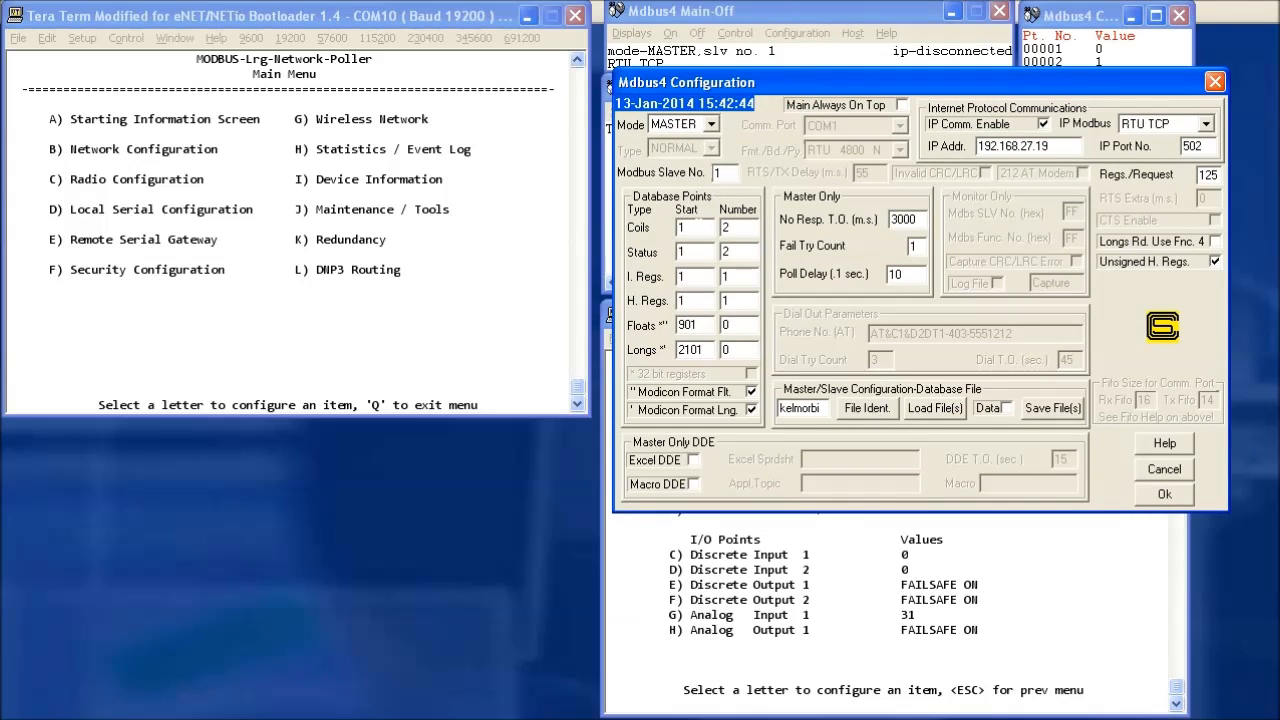
double_click(699, 227)
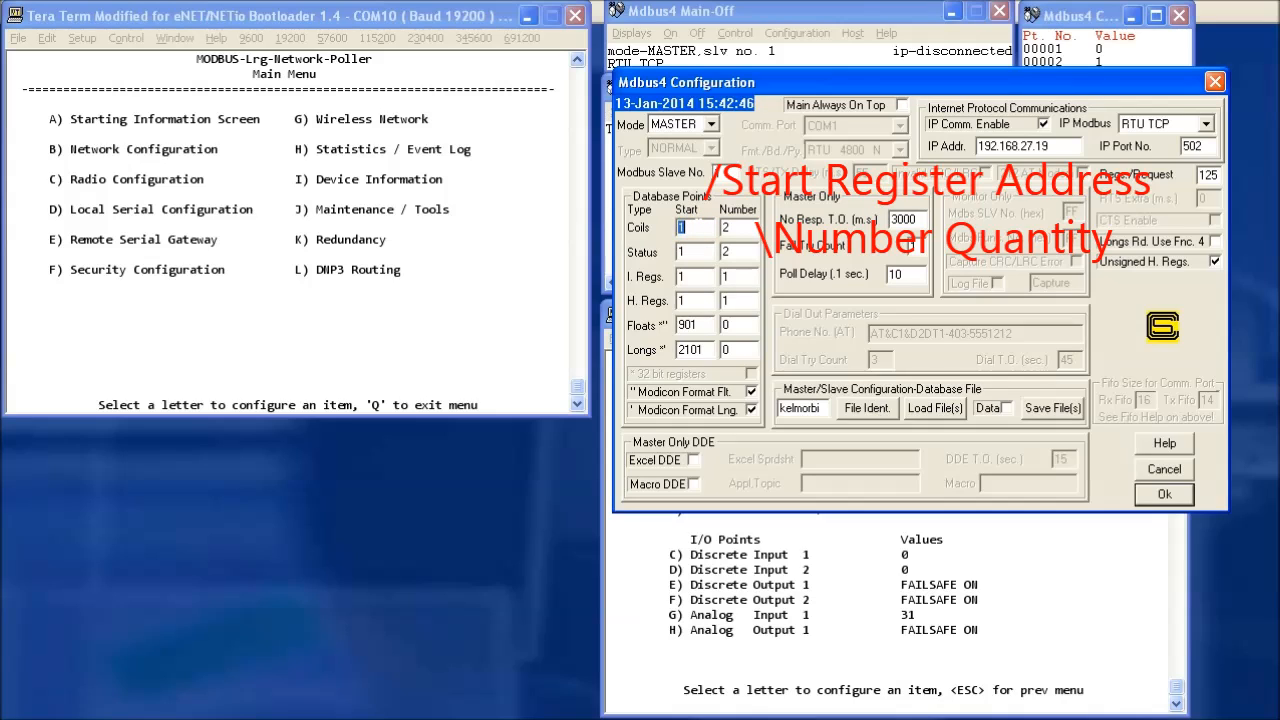
double_click(741, 227)
double_click(699, 251)
double_click(747, 252)
left_click(700, 277)
left_click(734, 278)
left_click(699, 301)
double_click(736, 301)
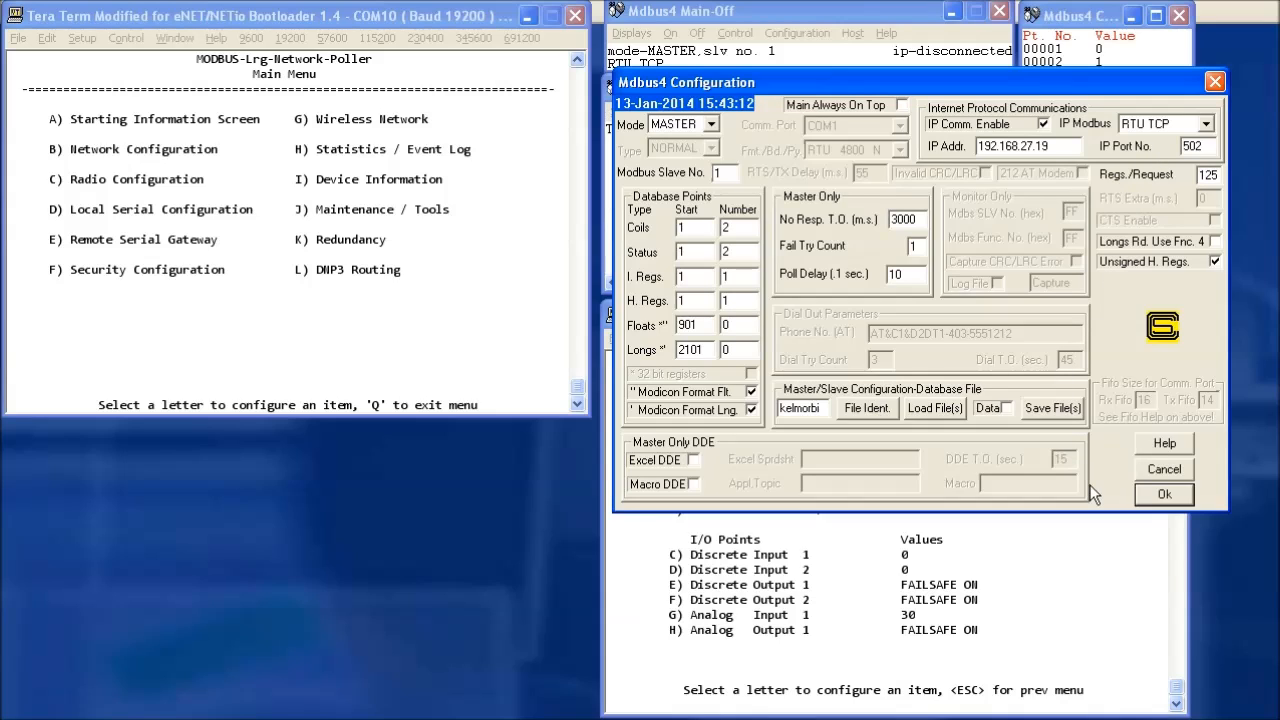
Accept the configuration and turn polling On to start live Modbus traffic with the NETio.
left_click(1183, 494)
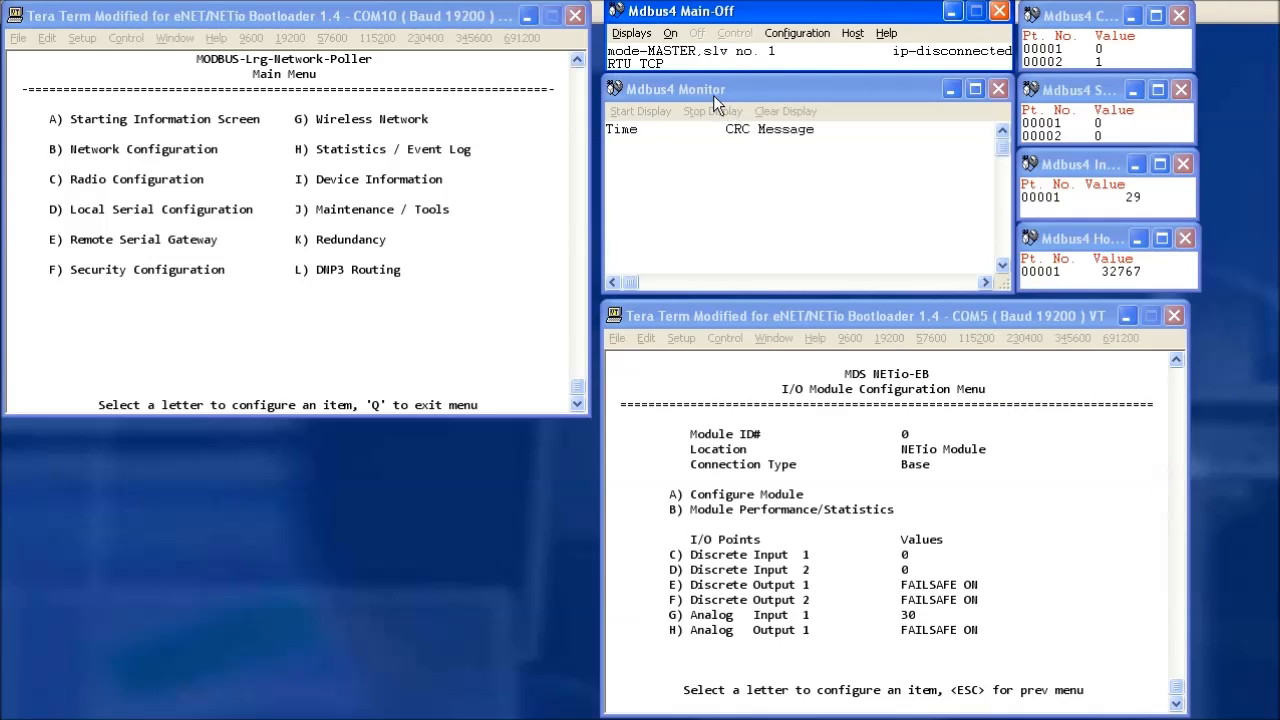
left_click(671, 35)
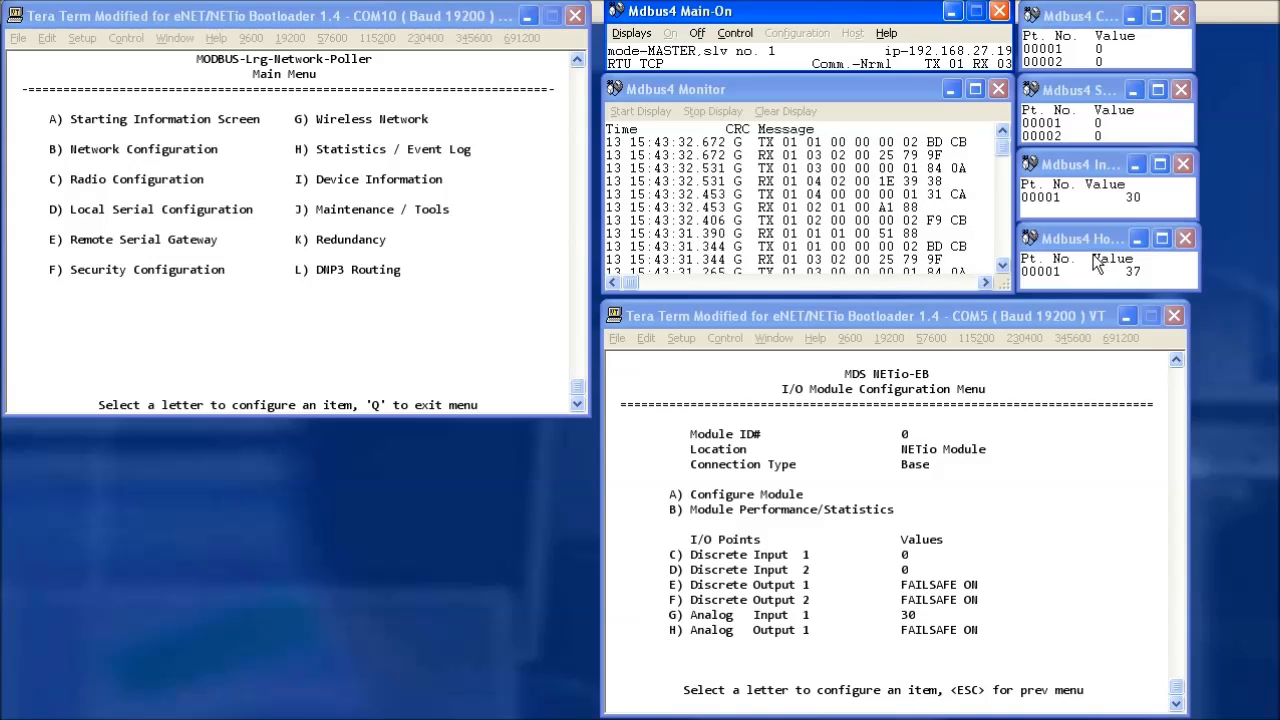
Write value 1 to coil points 1 and 2 from the Mdbus4 Control window.
left_click(736, 35)
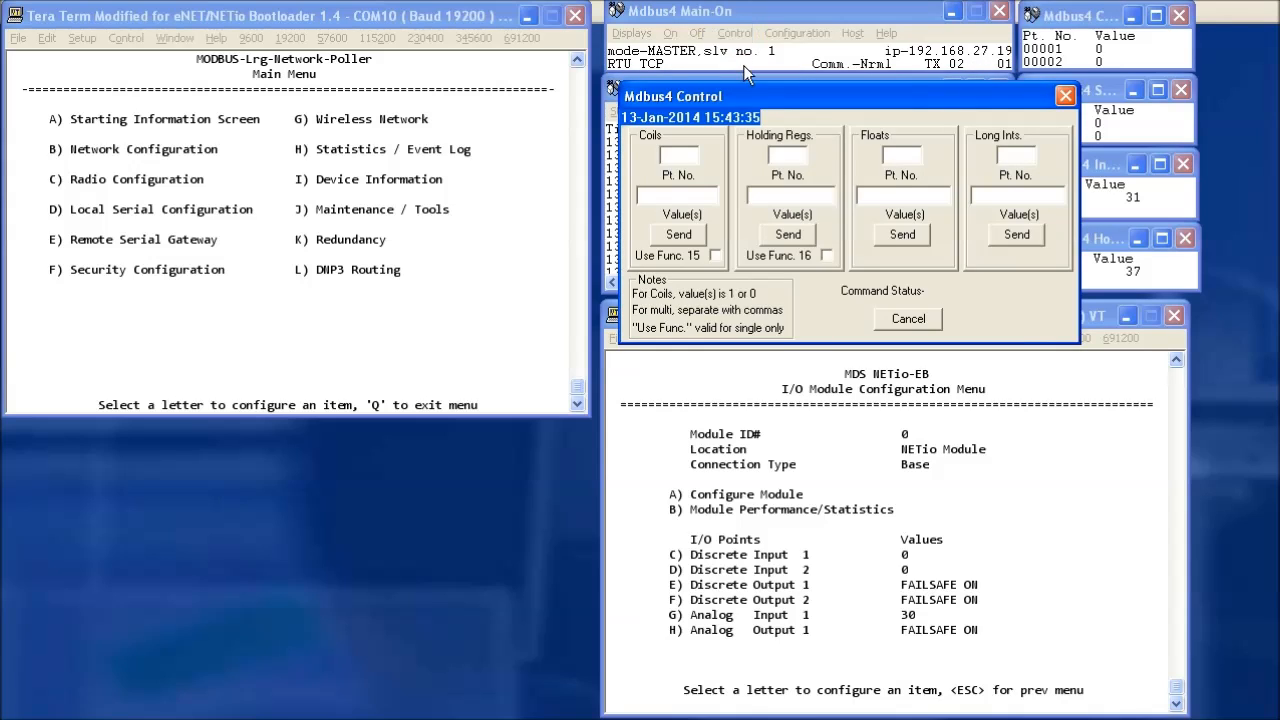
left_click_drag(755, 98, 675, 46)
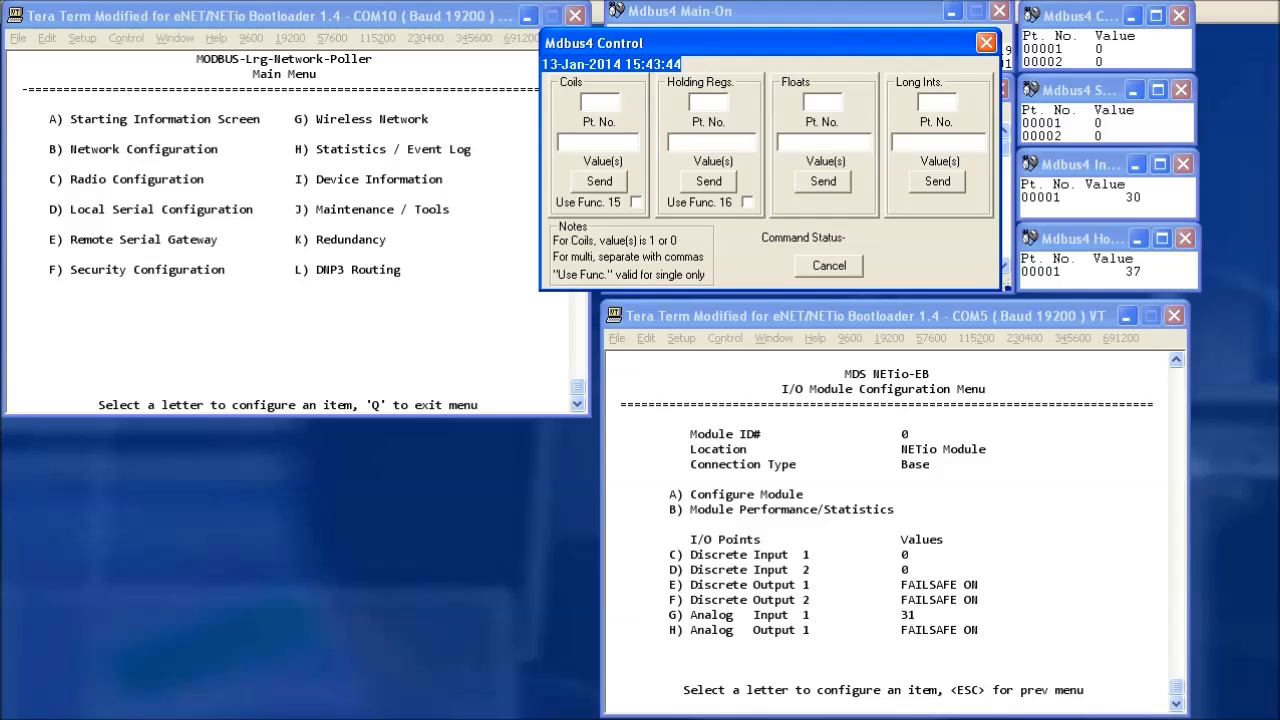
left_click(600, 104)
type("1")
left_click(577, 141)
type("1")
left_click(599, 182)
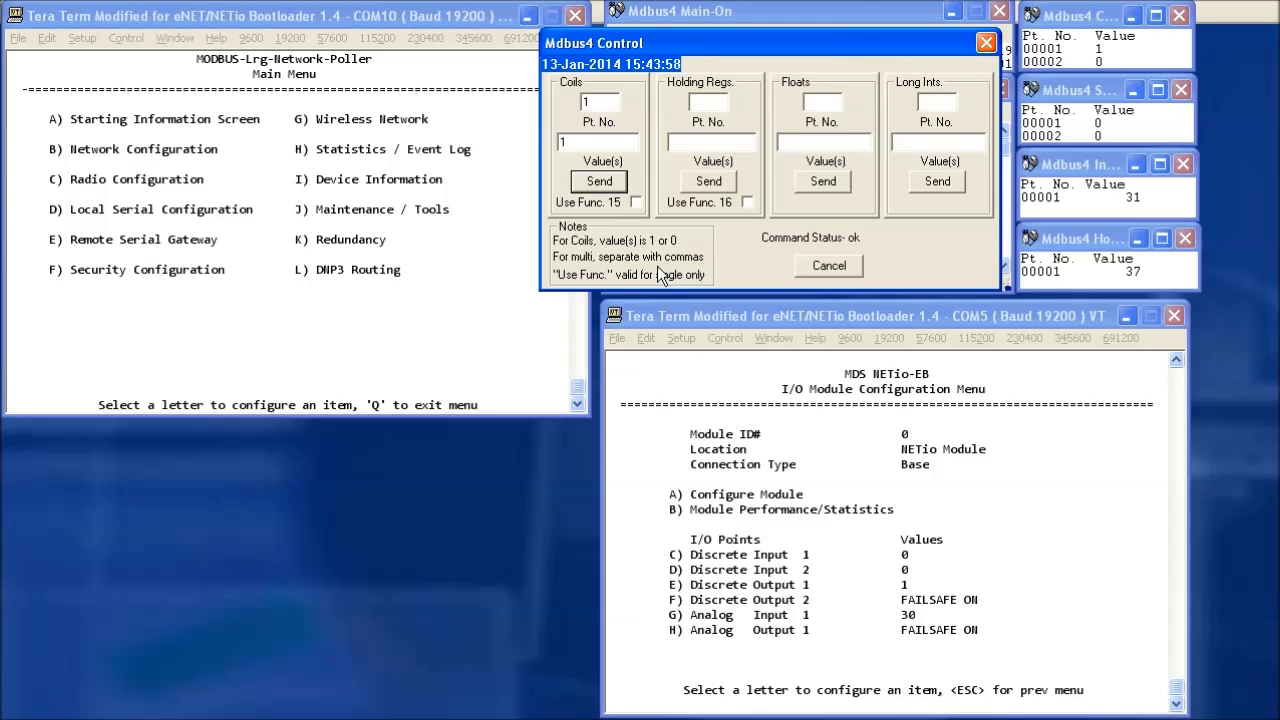
double_click(600, 101)
type("2")
left_click(600, 182)
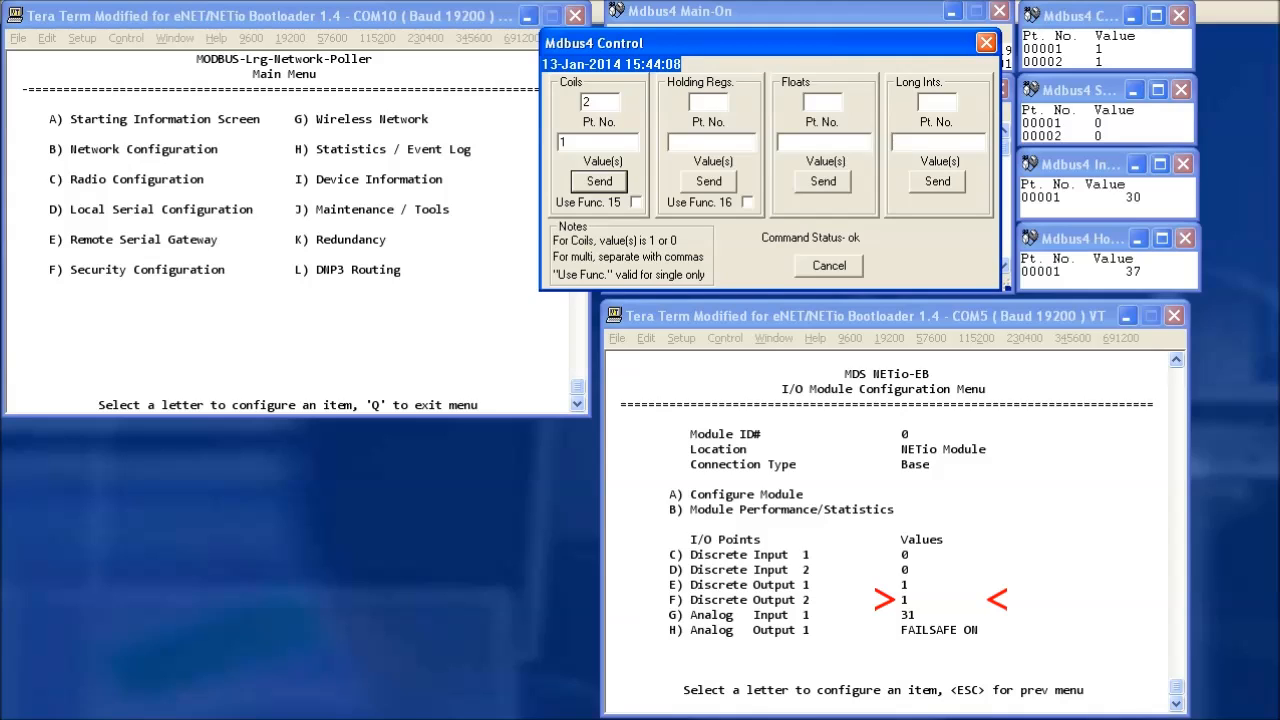
Write the value 32767 to Mdbus4 holding register 1.
left_click(714, 100)
type("1")
left_click(698, 144)
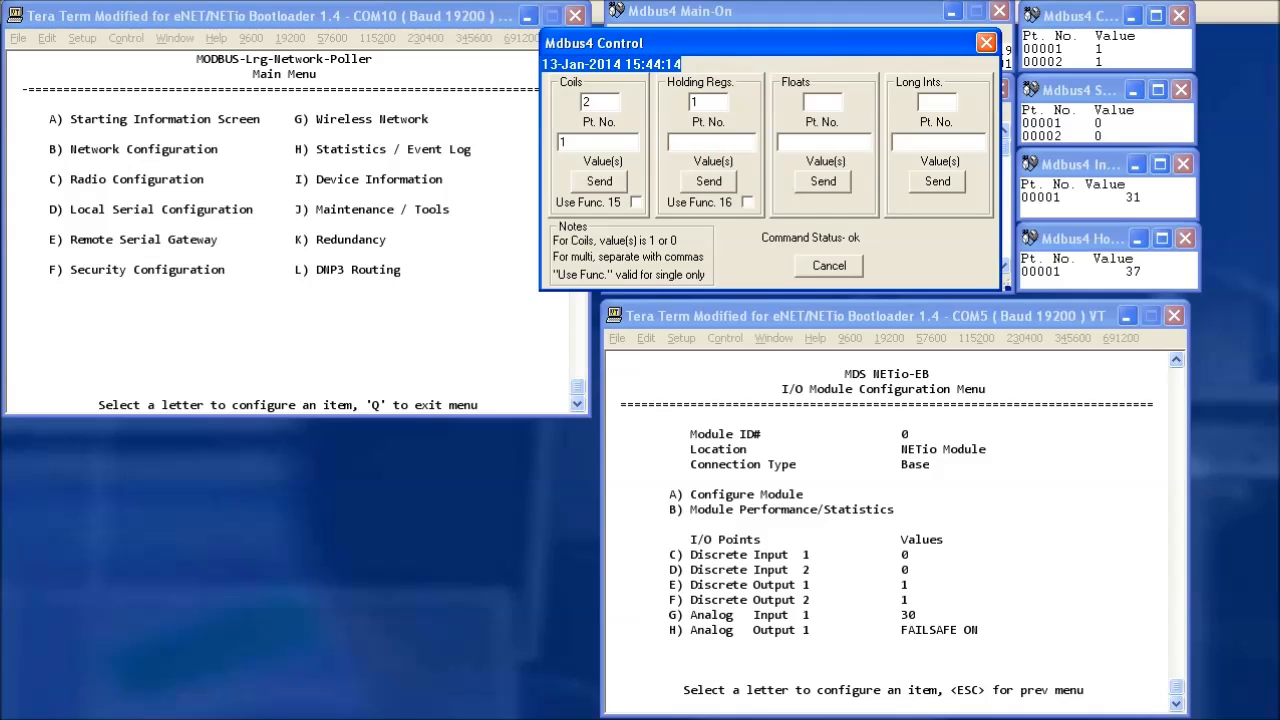
type("32767")
left_click(709, 181)
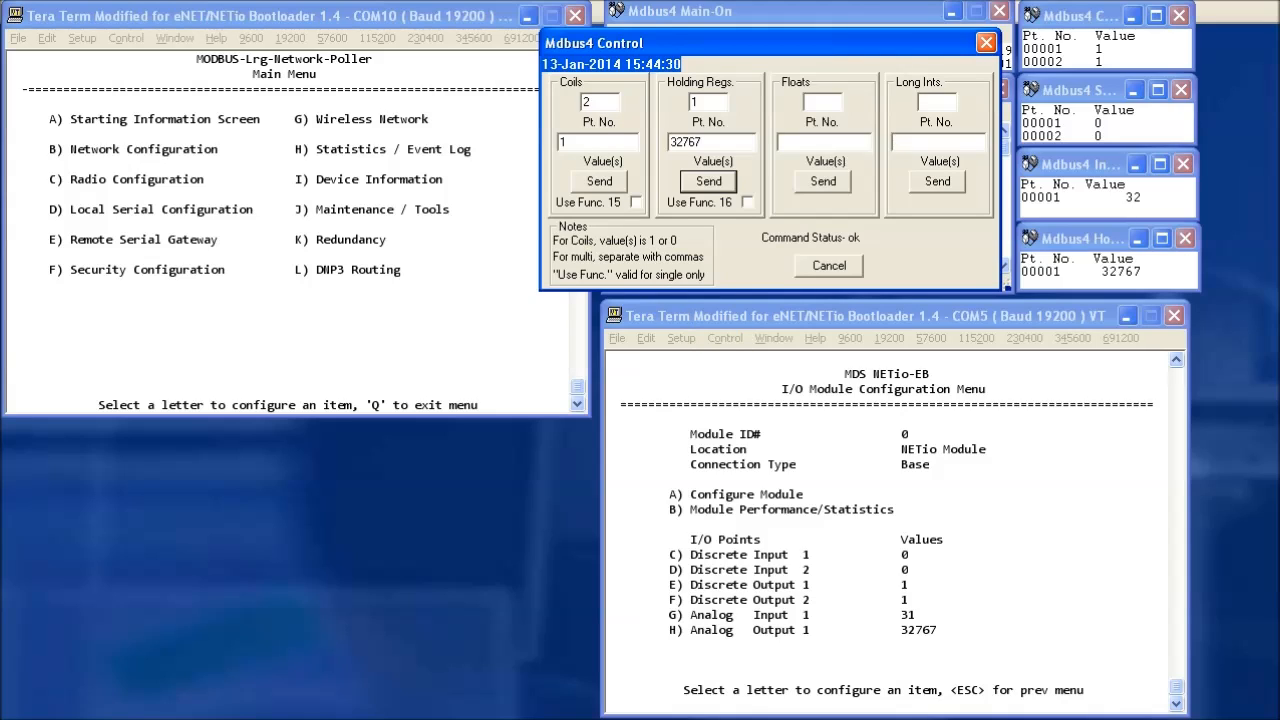
Write 0 to coil 1, turning it off, and close the manual write controls.
left_click(600, 102)
type("1")
double_click(563, 142)
type("0")
left_click(600, 182)
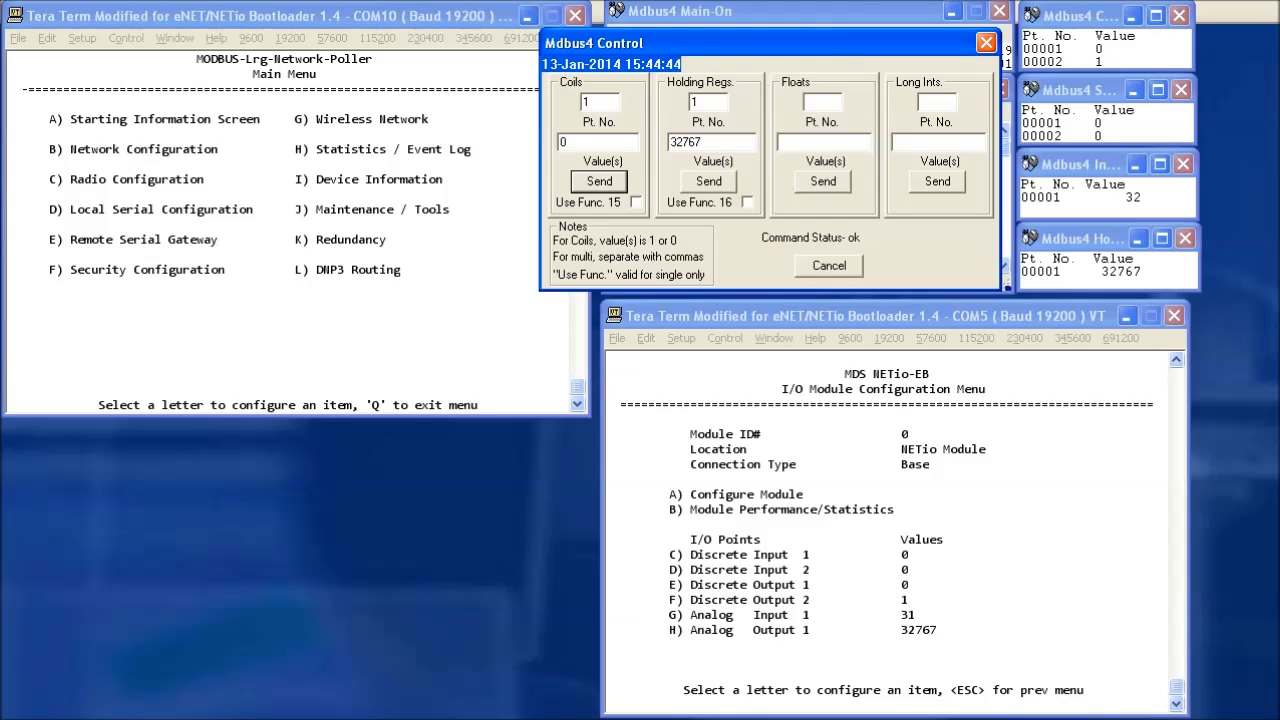
left_click(826, 268)
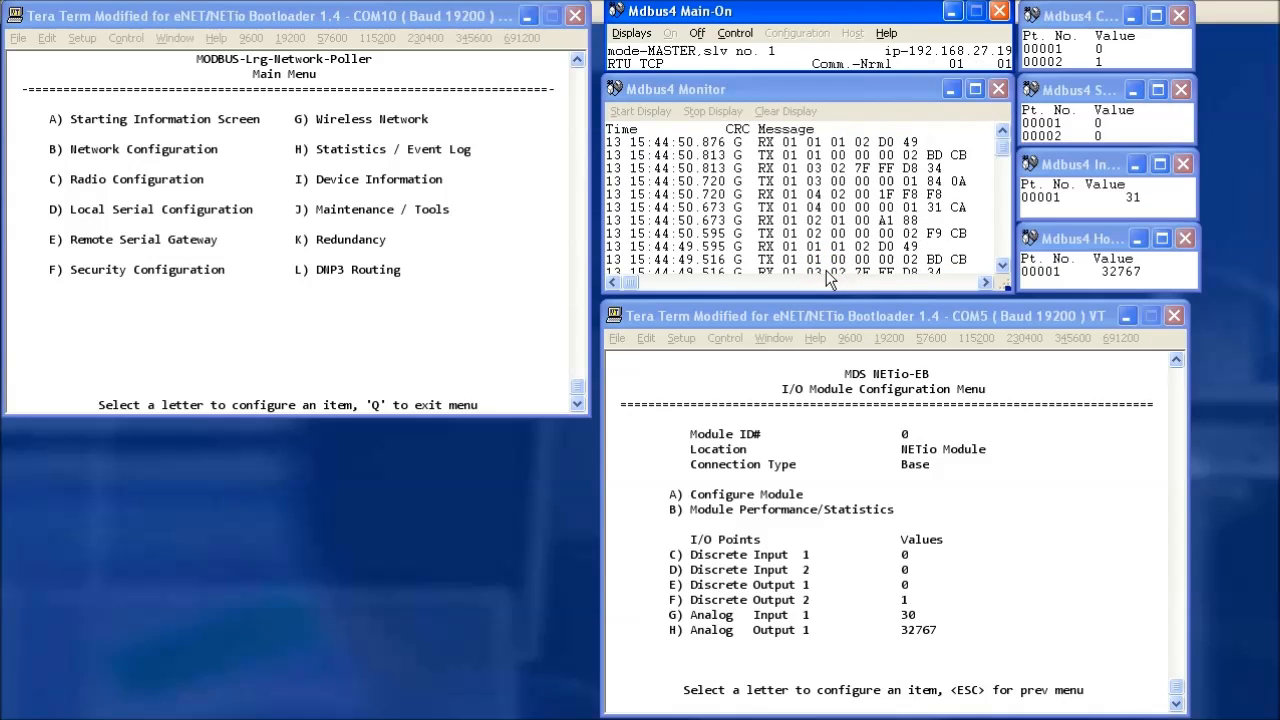